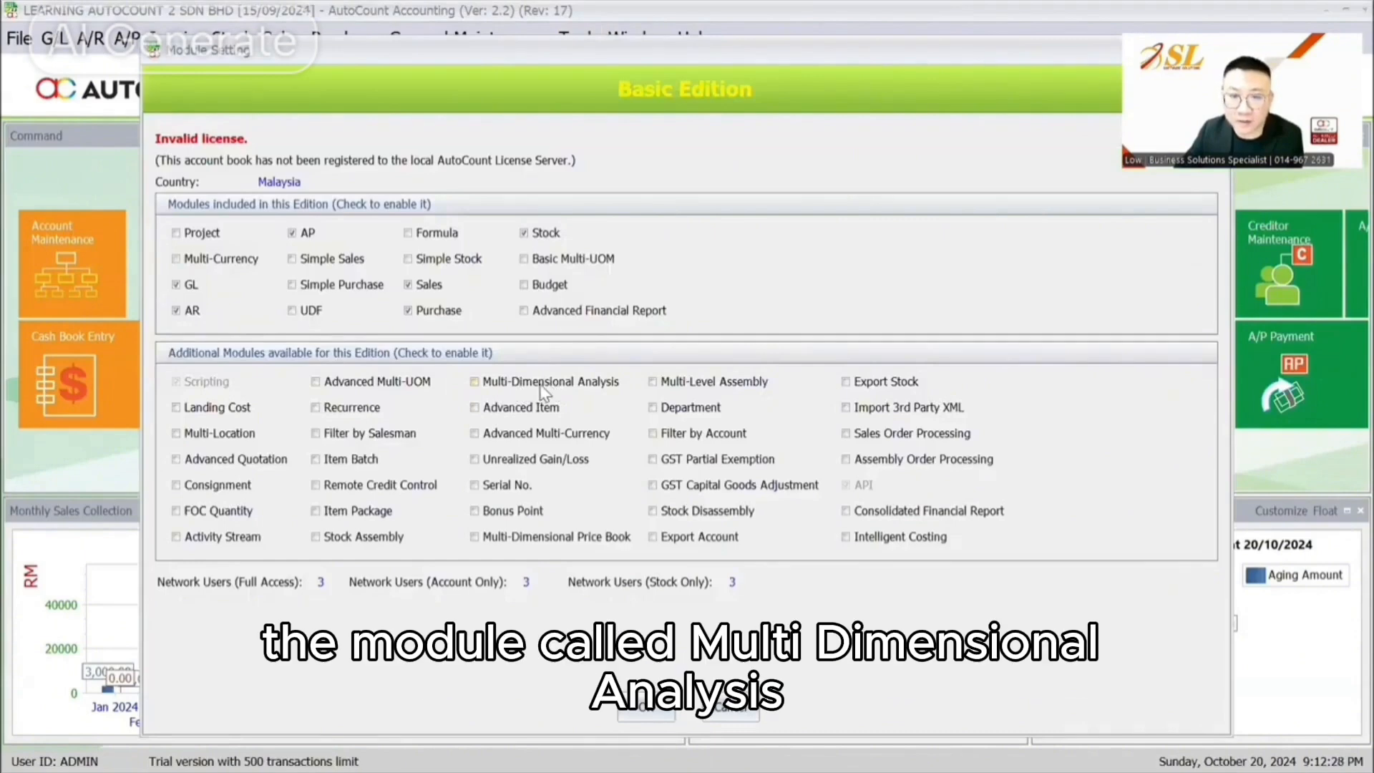
- Enable the Multi-Dimensional Analysis module and open the Multi-Dimensional Sales Analysis report
{"action": "left_click", "coordinate": [541, 386]}
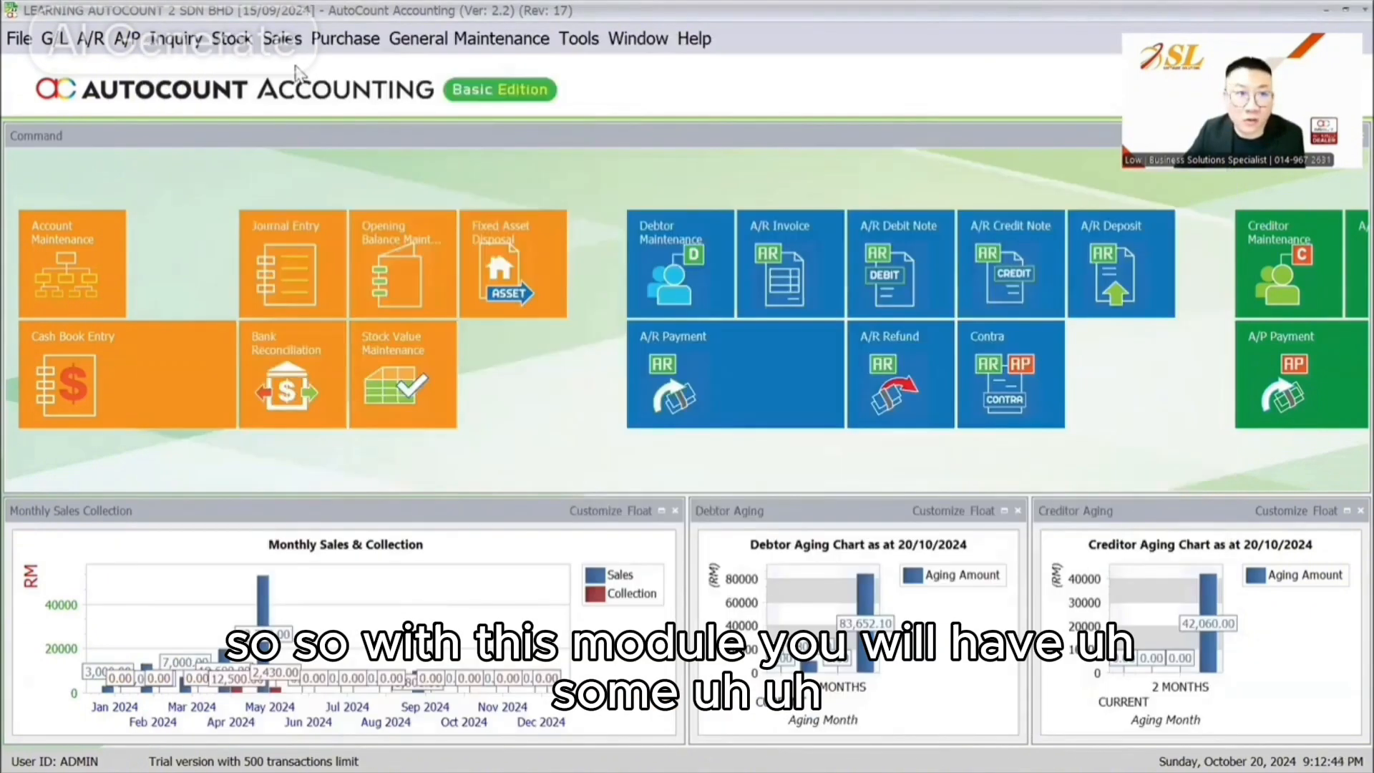
{"action": "left_click", "coordinate": [283, 38]}
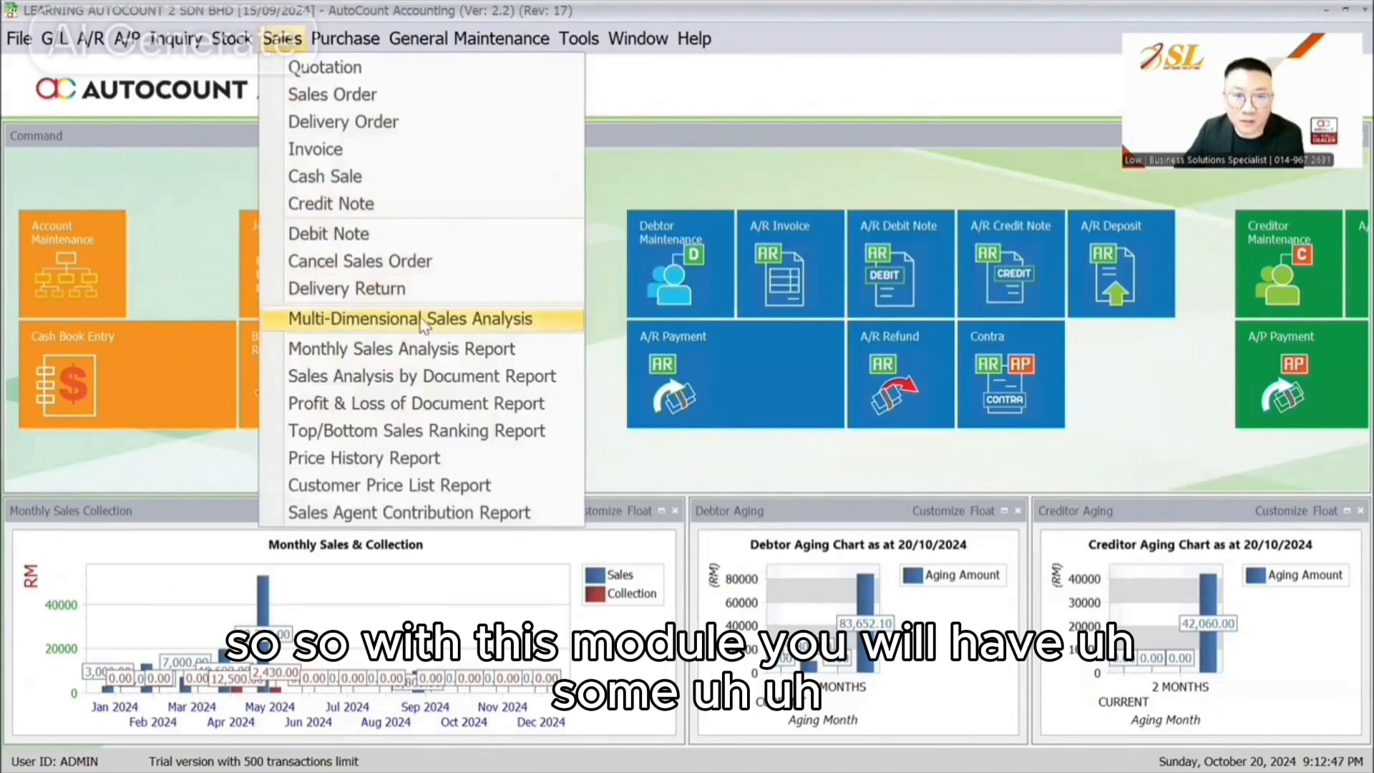
{"action": "mouse_move", "coordinate": [346, 38]}
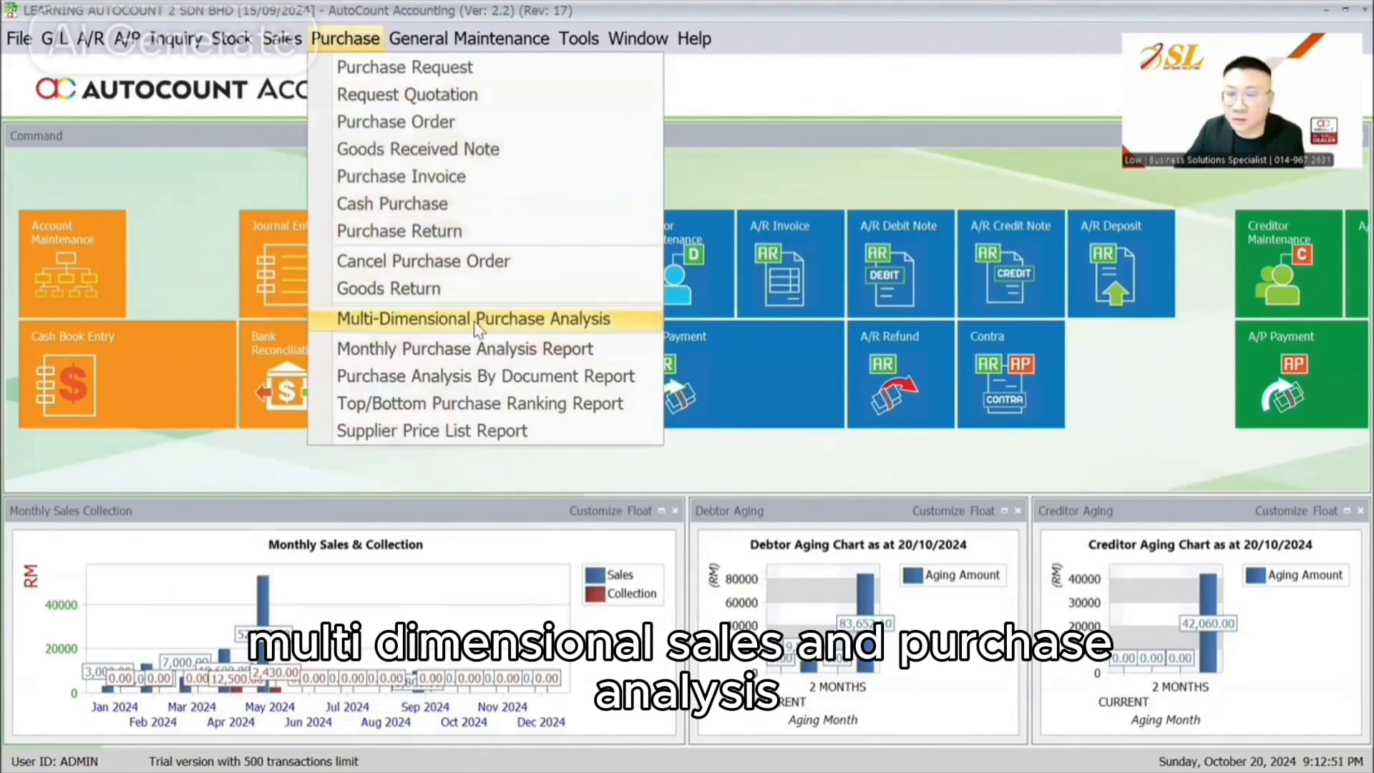
{"action": "mouse_move", "coordinate": [283, 37]}
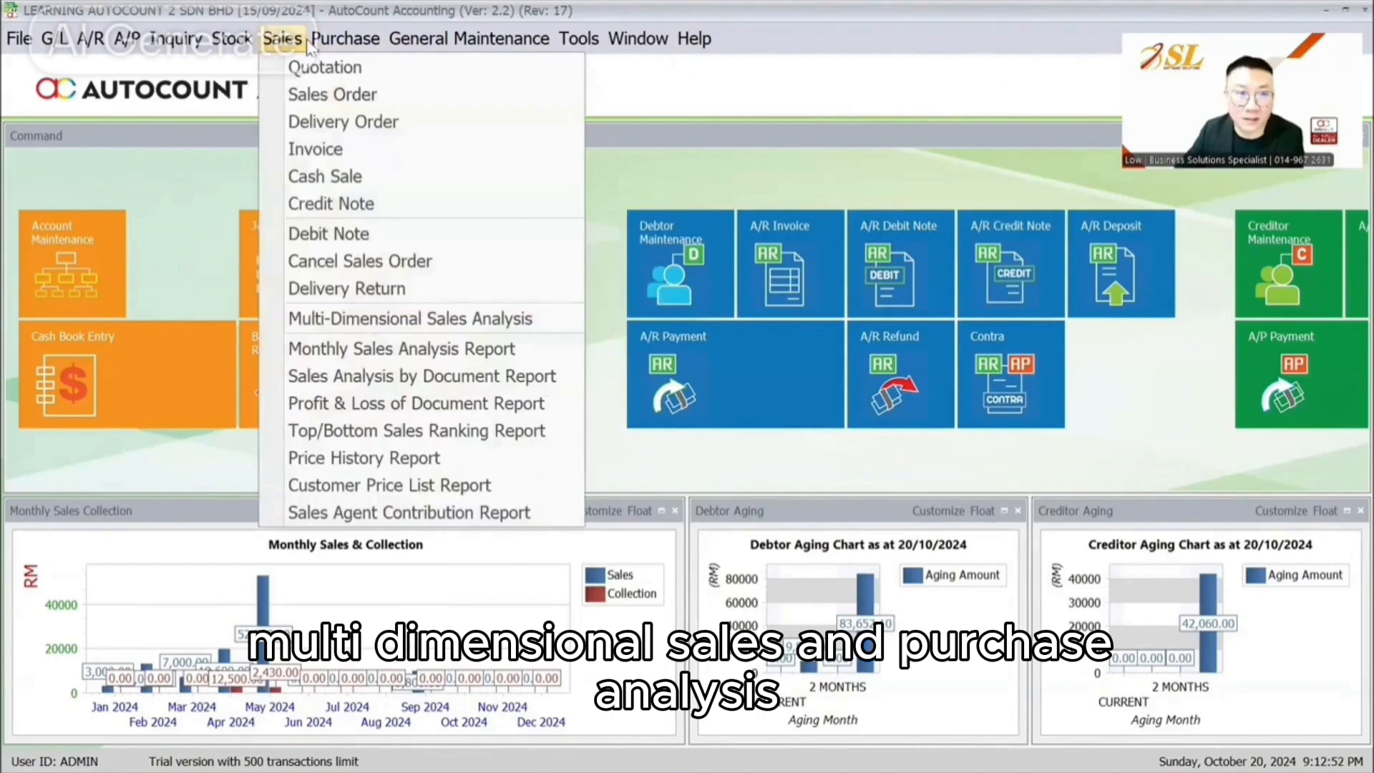
{"action": "left_click", "coordinate": [341, 323]}
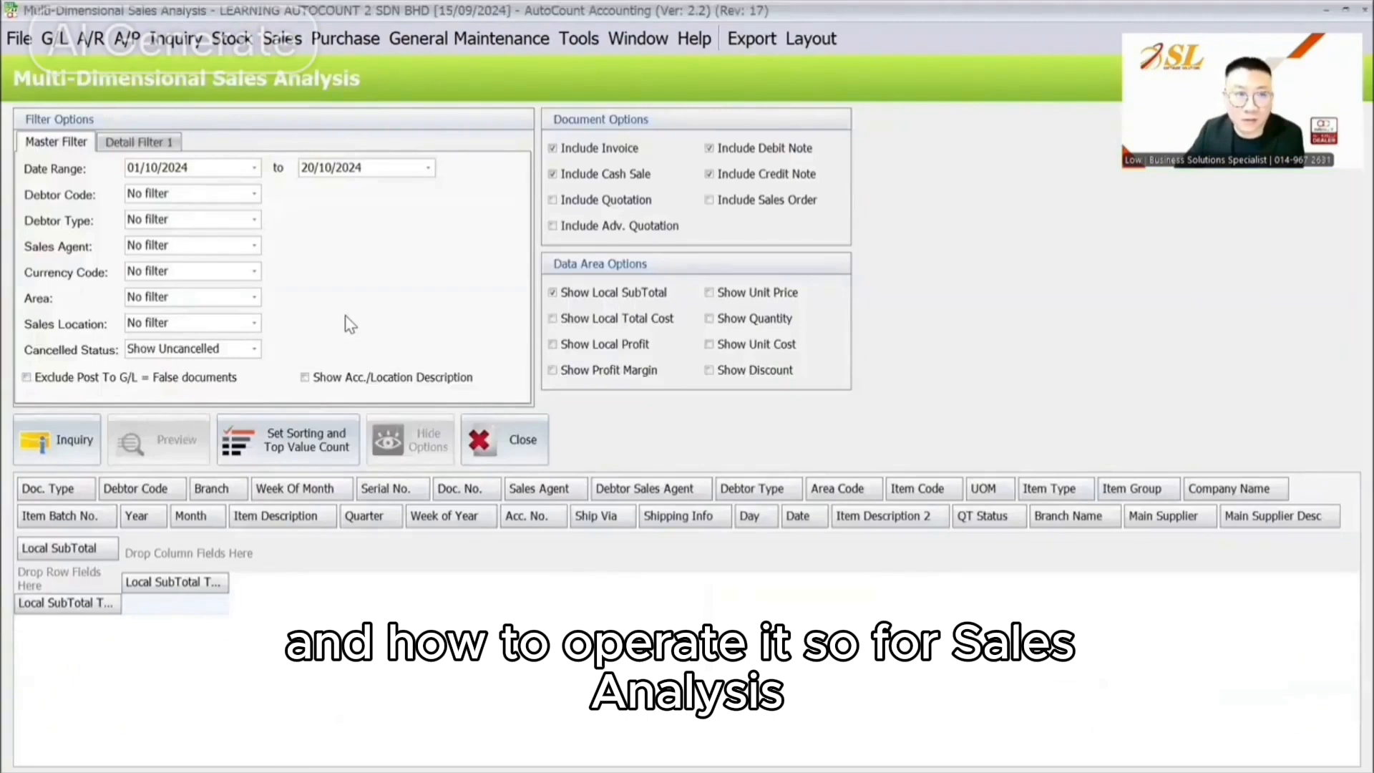
- Load the default layout for the Multi-Dimensional Sales Analysis report
{"action": "left_click", "coordinate": [816, 39]}
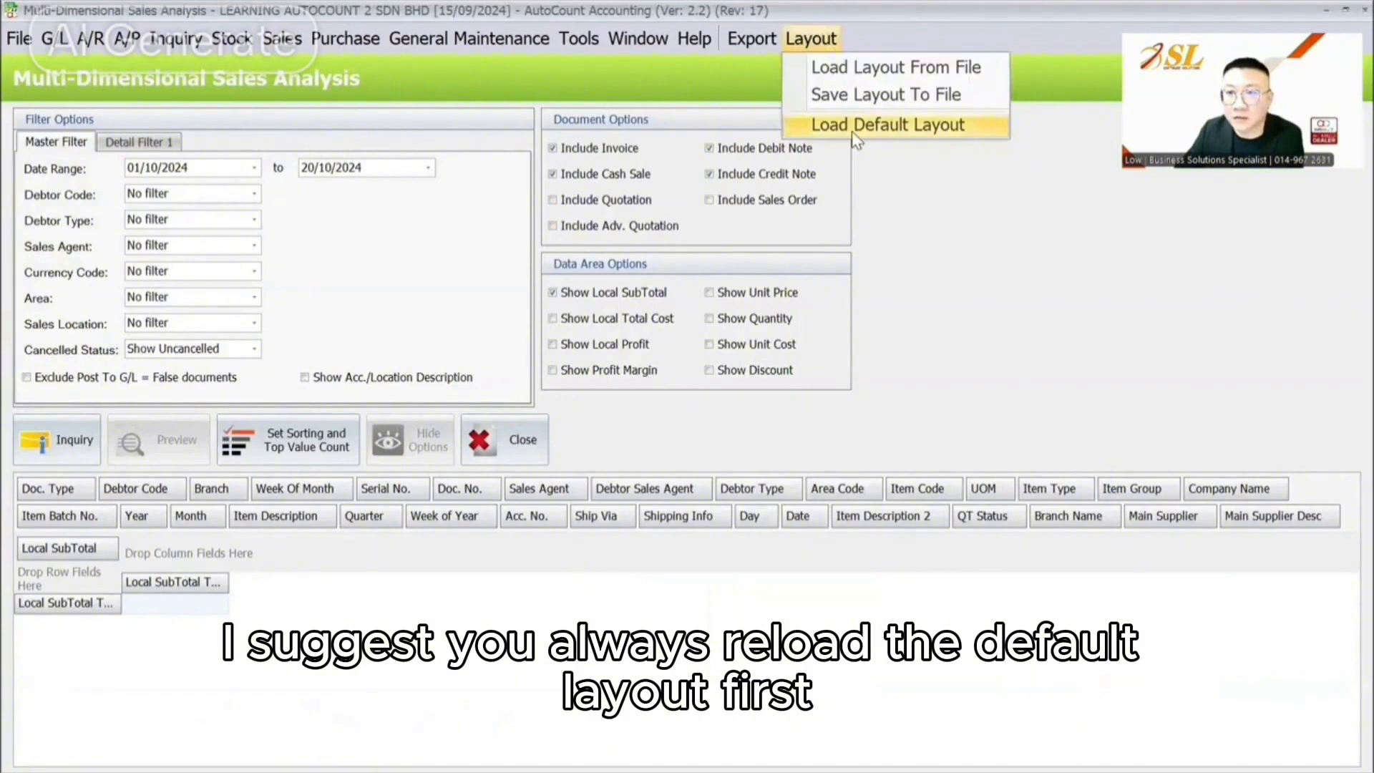
{"action": "left_click", "coordinate": [851, 131]}
{"action": "left_click", "coordinate": [815, 39]}
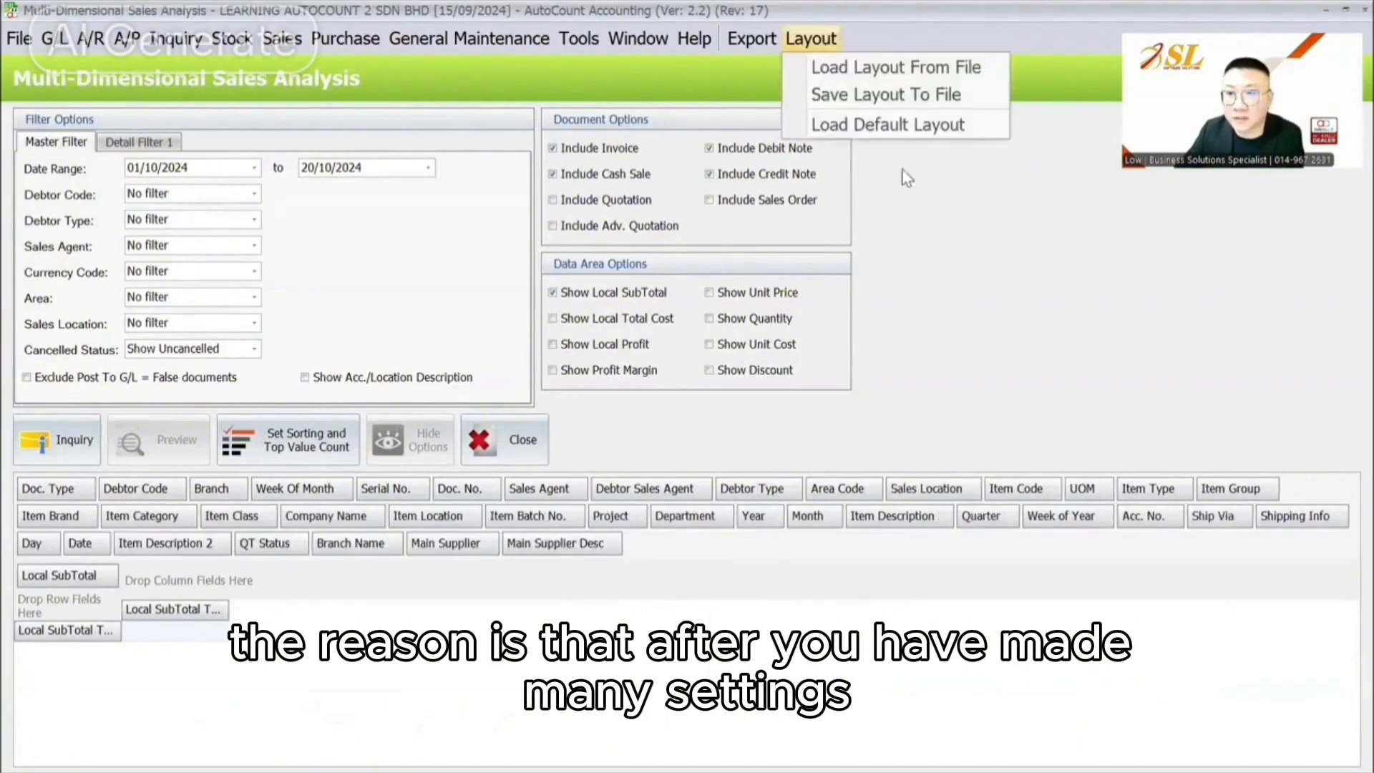
- Look through the fields in the sorting and top value count settings, leaving them unchanged
{"action": "left_click", "coordinate": [286, 438]}
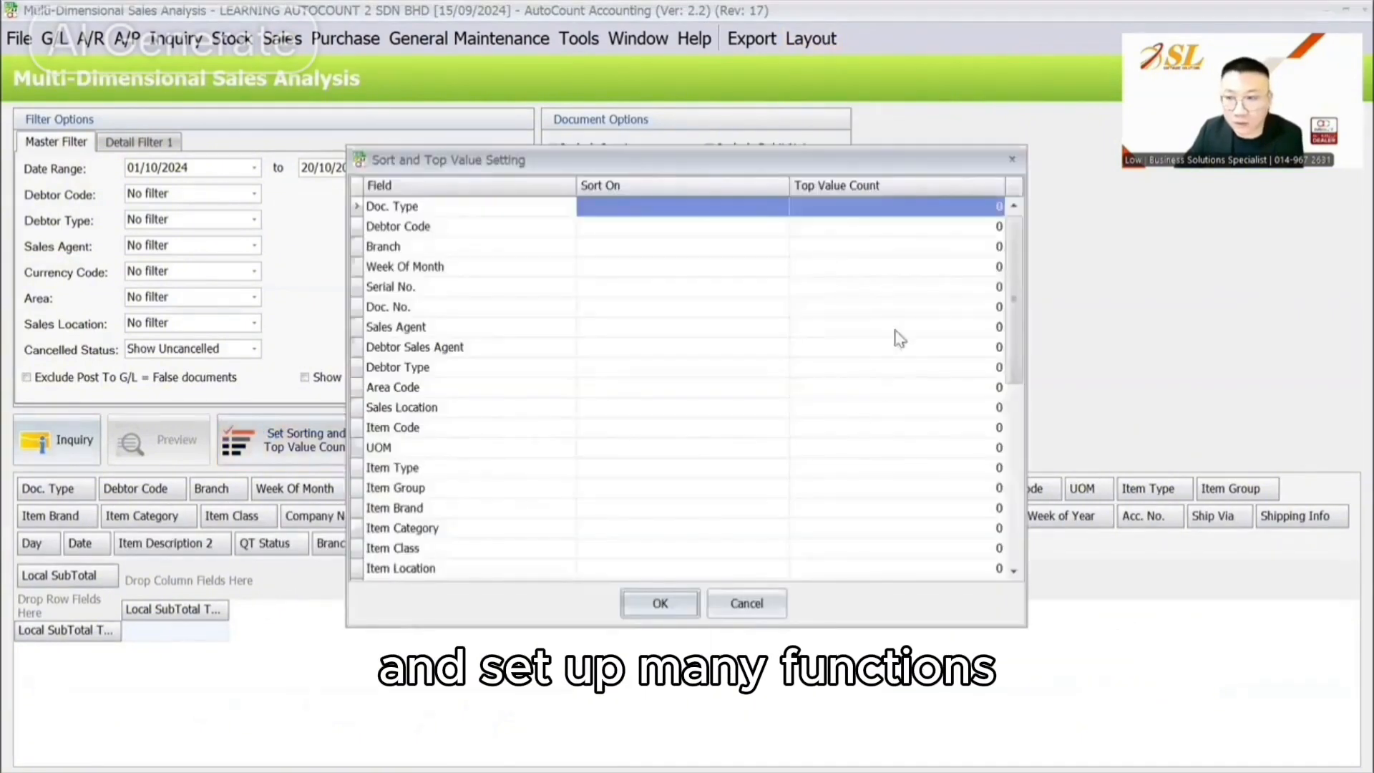
{"action": "scroll", "coordinate": [892, 445], "scroll_direction": "down", "scroll_amount": 4}
{"action": "left_click", "coordinate": [744, 602]}
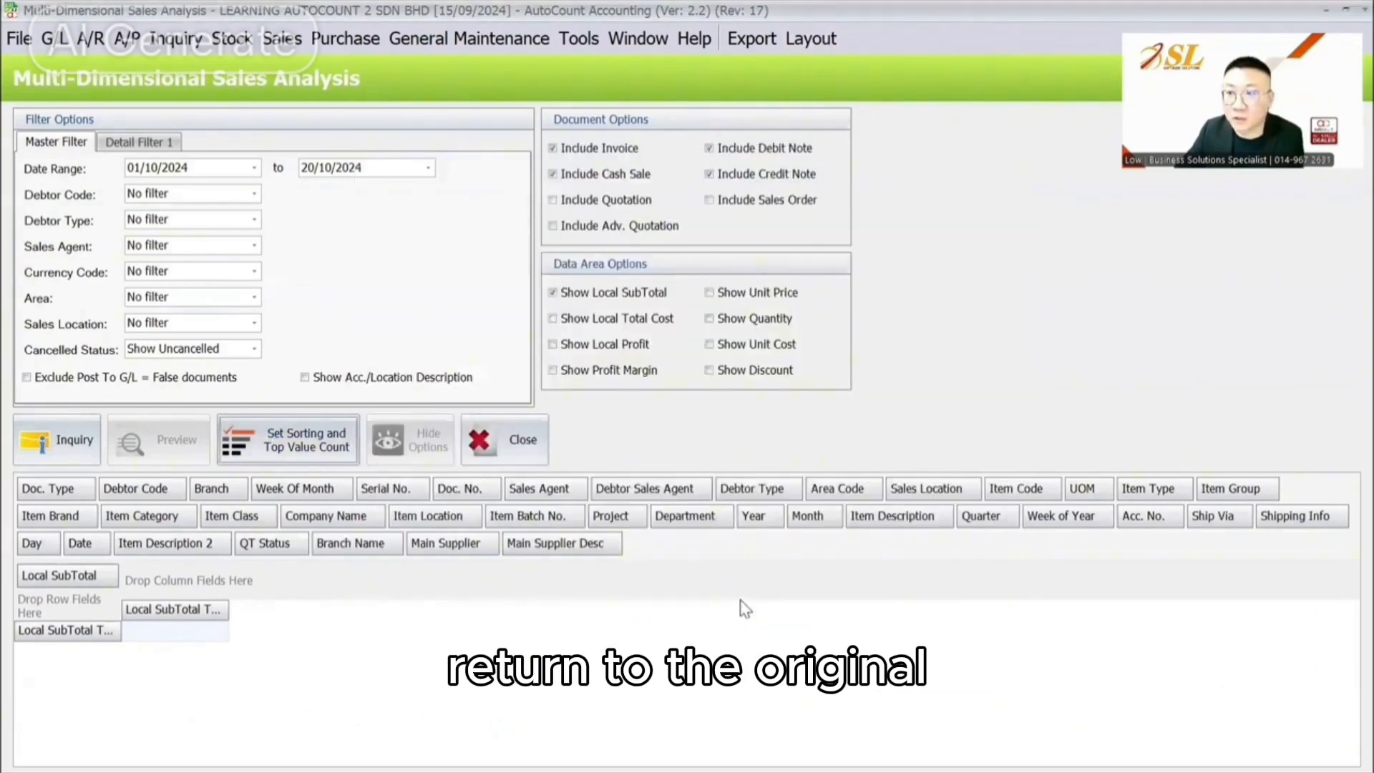
- Review the sales and receivable document types the program offers, and reload the report's default layout
{"action": "left_click", "coordinate": [131, 166]}
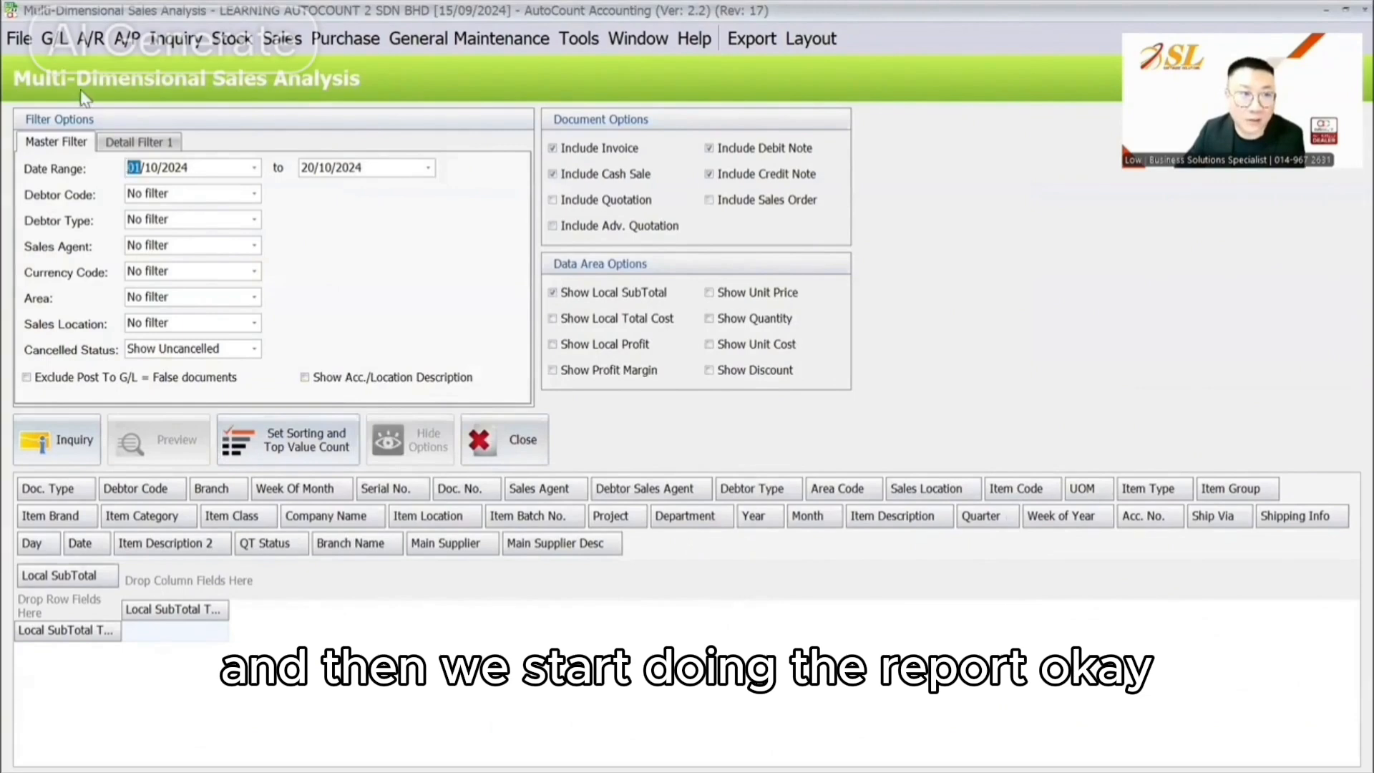
{"action": "left_click", "coordinate": [282, 38]}
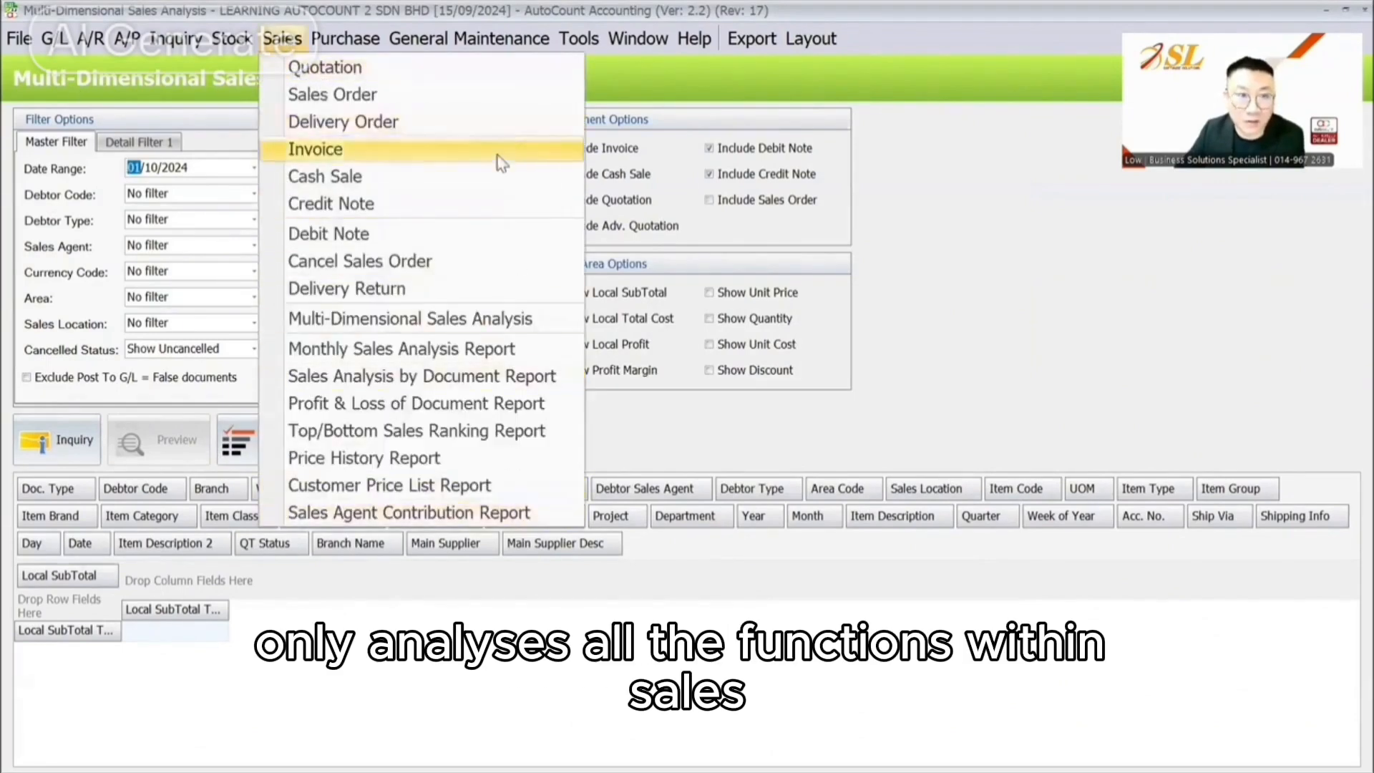
{"action": "left_click", "coordinate": [91, 39]}
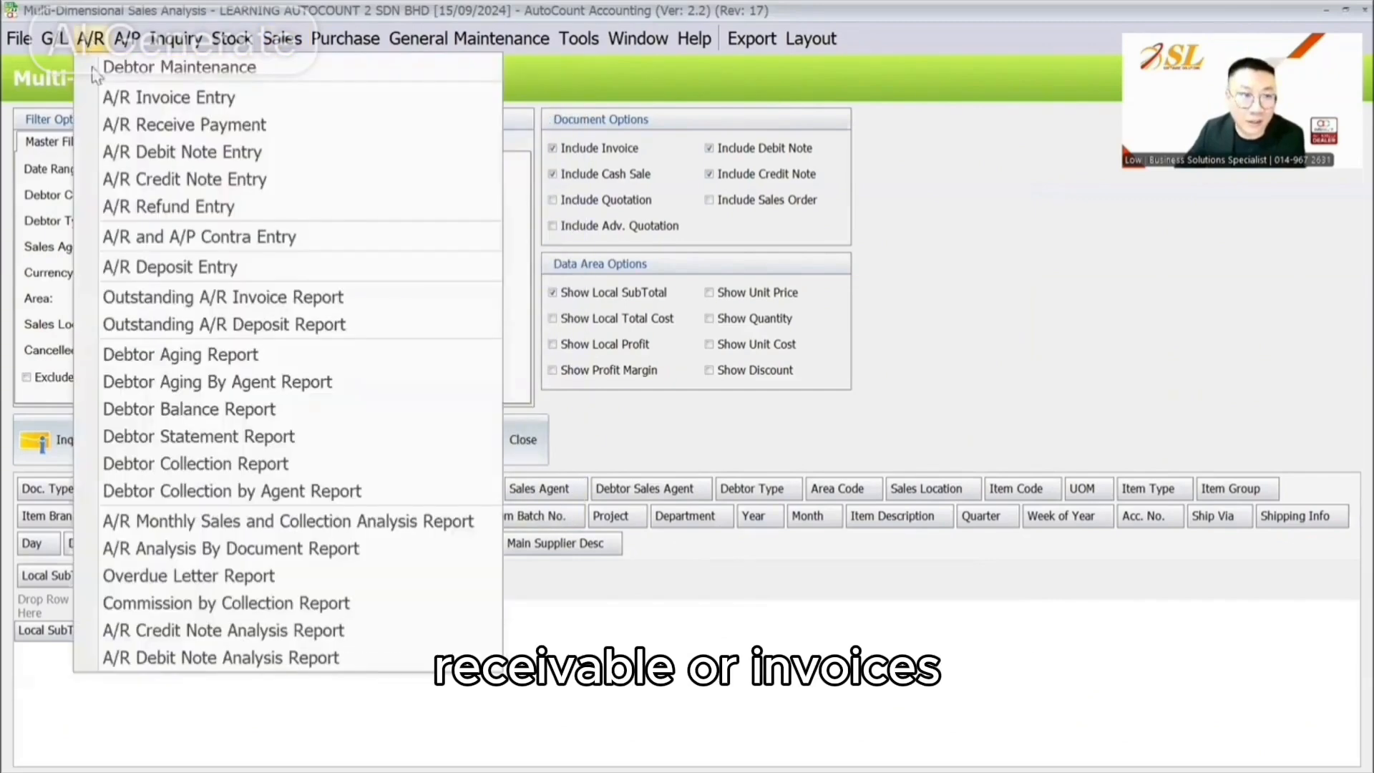
{"action": "mouse_move", "coordinate": [267, 45]}
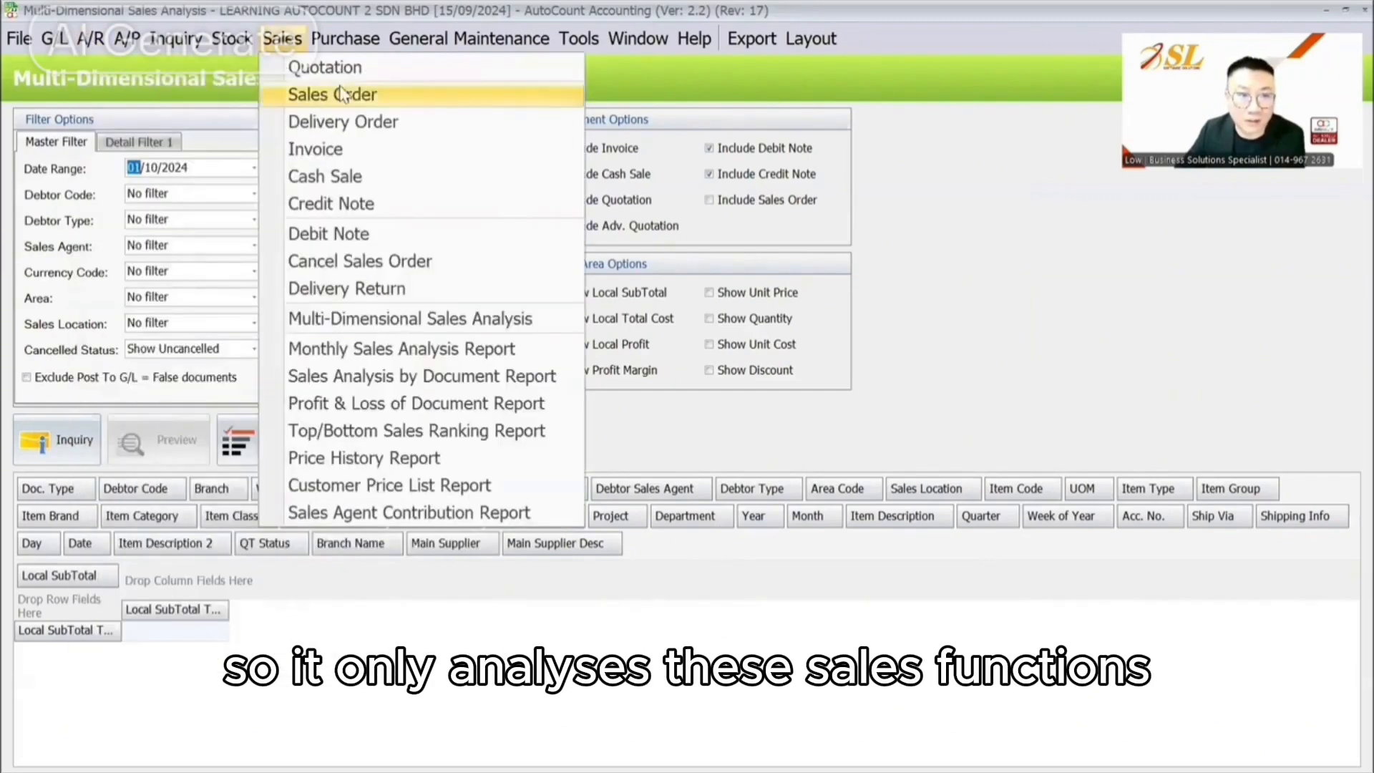
{"action": "mouse_move", "coordinate": [816, 40]}
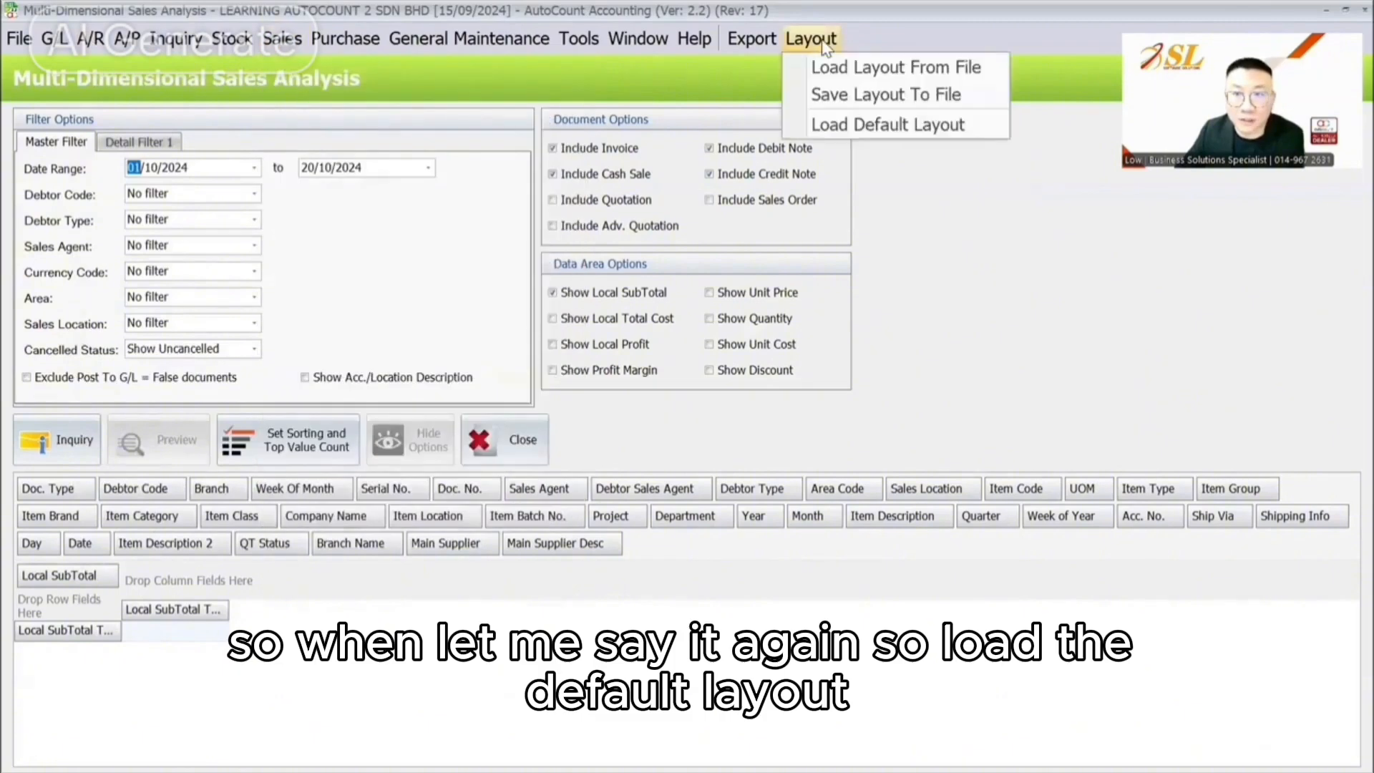
{"action": "left_click", "coordinate": [854, 126]}
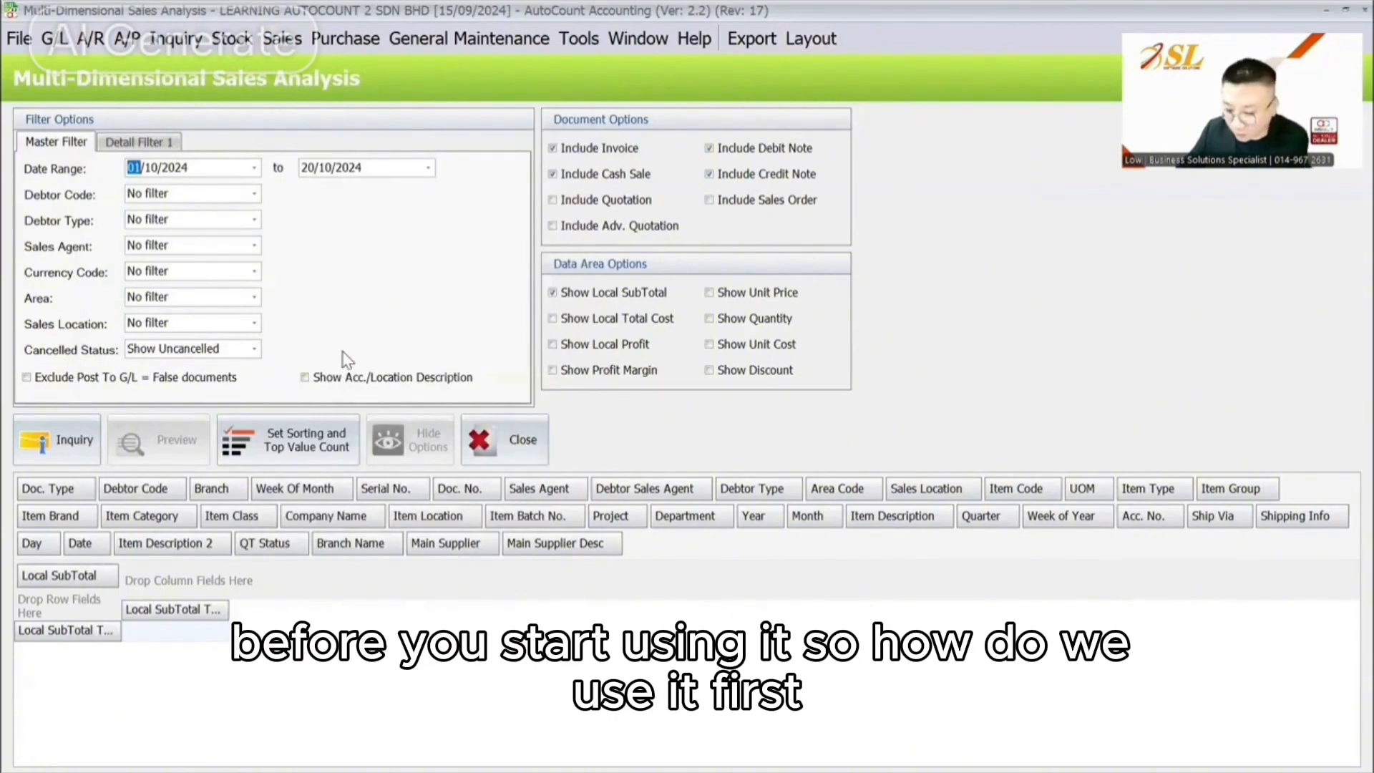
- Set the report's date range from 01/01/2024 to 31/12/2024 and run the inquiry
{"action": "key", "text": "Right"}
{"action": "type", "text": "01"}
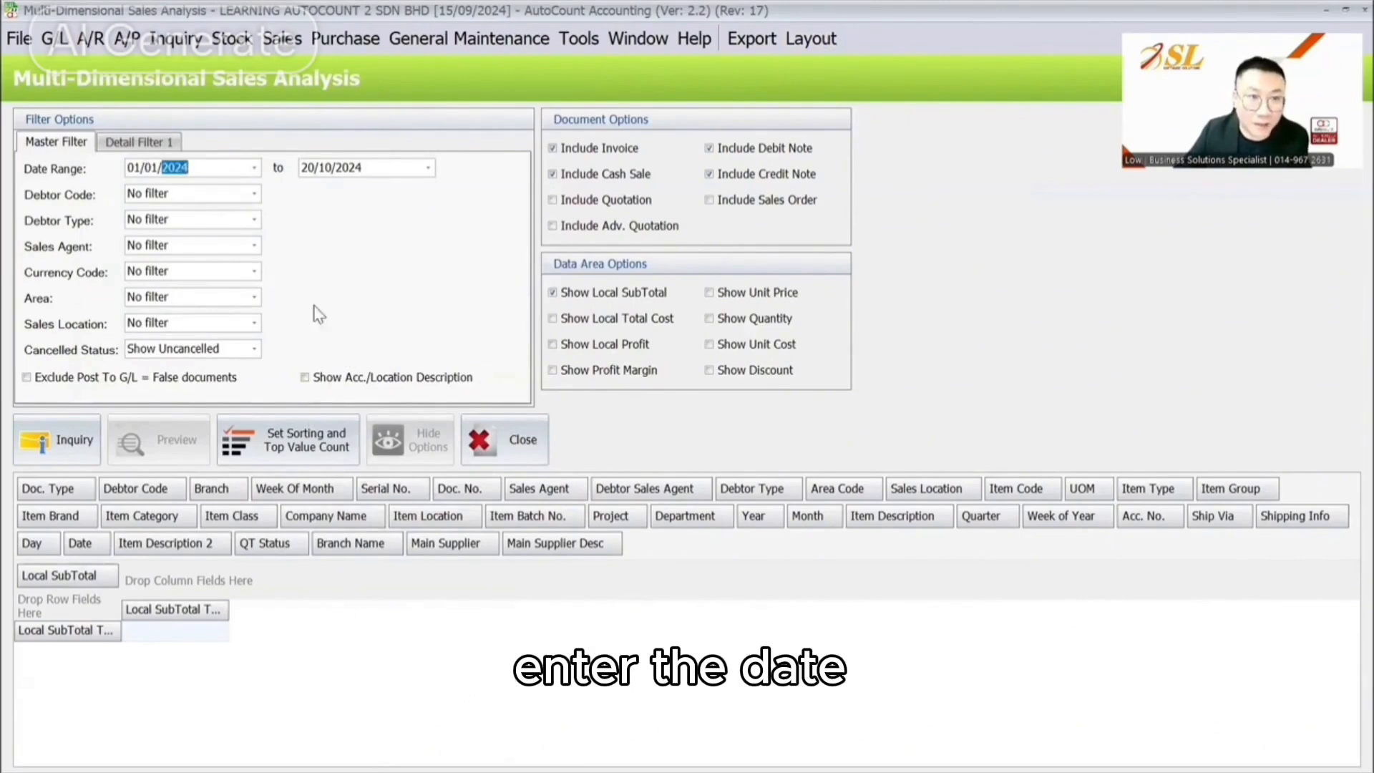
{"action": "key", "text": "Tab"}
{"action": "type", "text": "3112"}
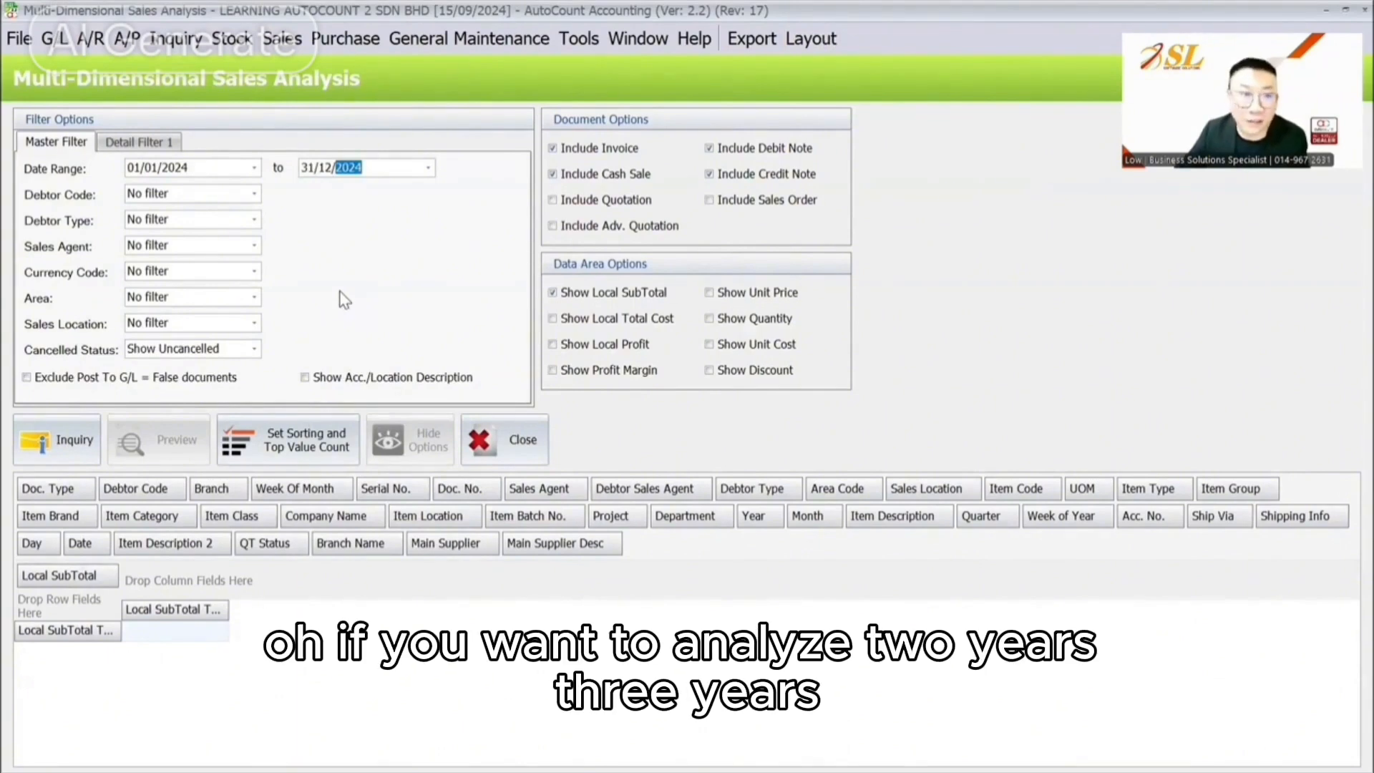
{"action": "left_click_drag", "start_coordinate": [164, 164], "coordinate": [193, 163]}
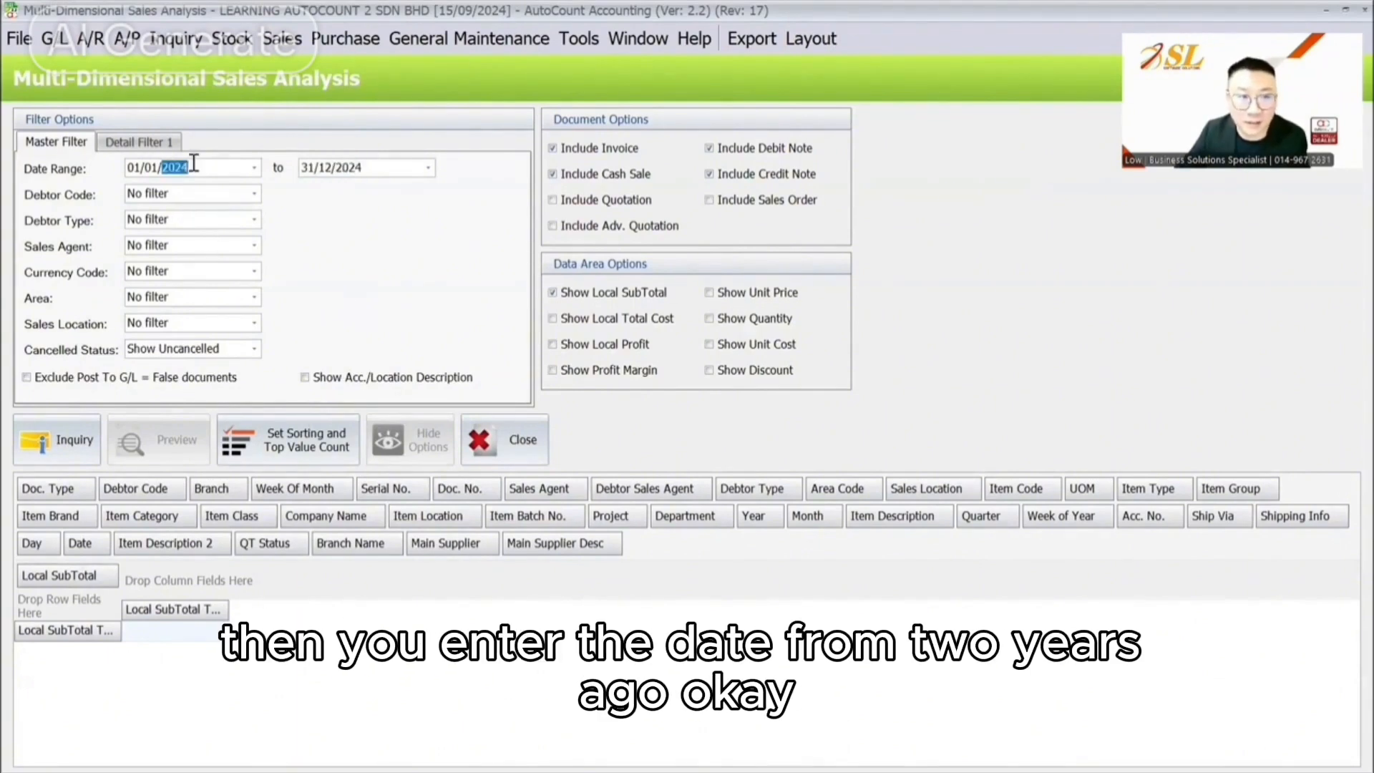
{"action": "left_click", "coordinate": [63, 445]}
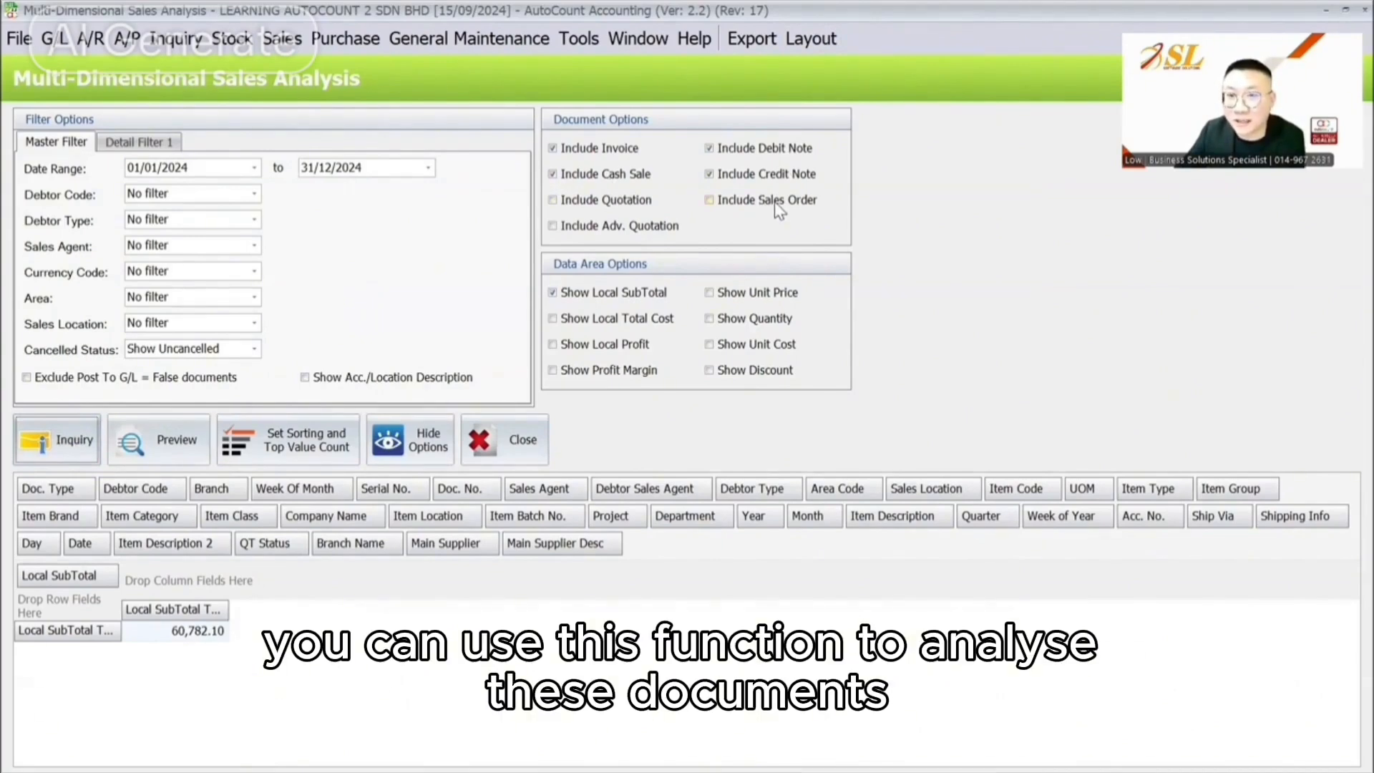
- Try showing Local Profit in the report's data area, and turn it off again
{"action": "left_click", "coordinate": [636, 345]}
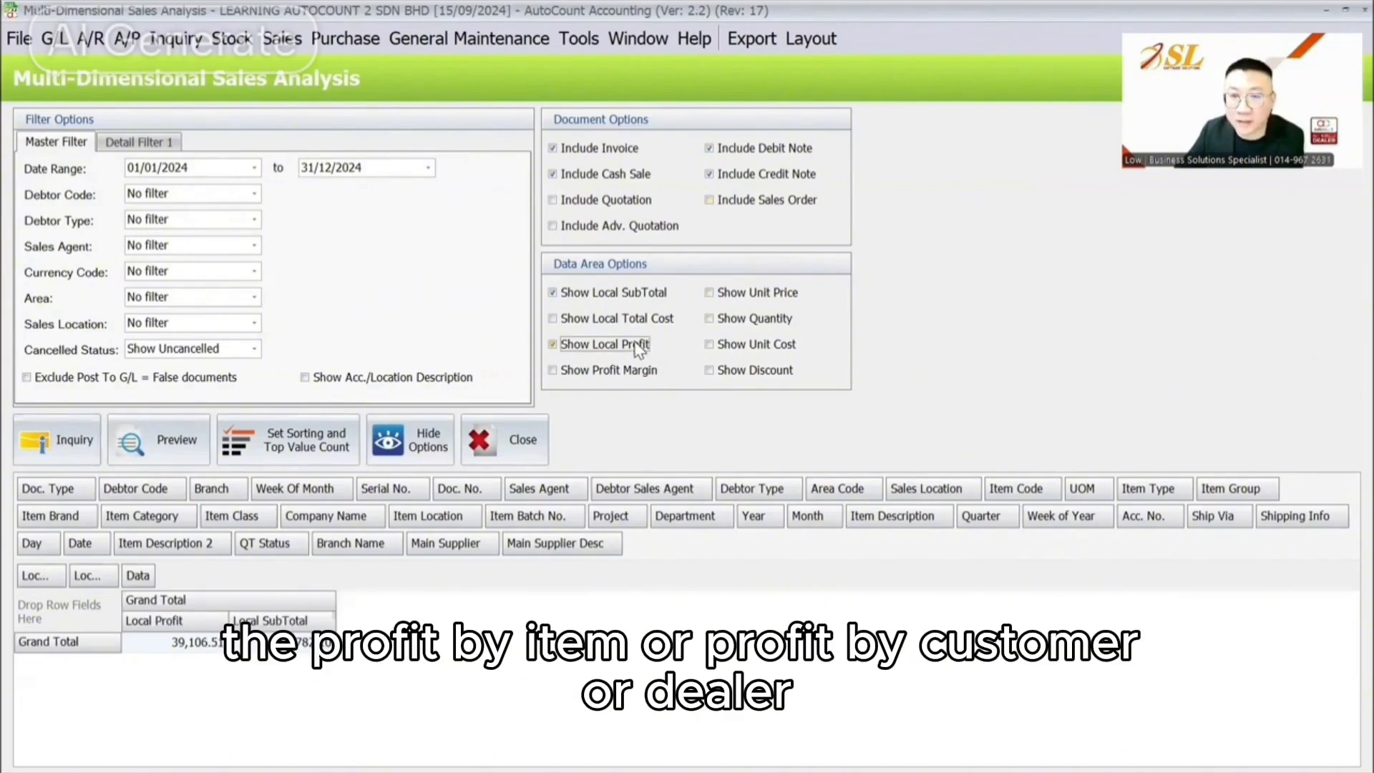
{"action": "left_click", "coordinate": [637, 345]}
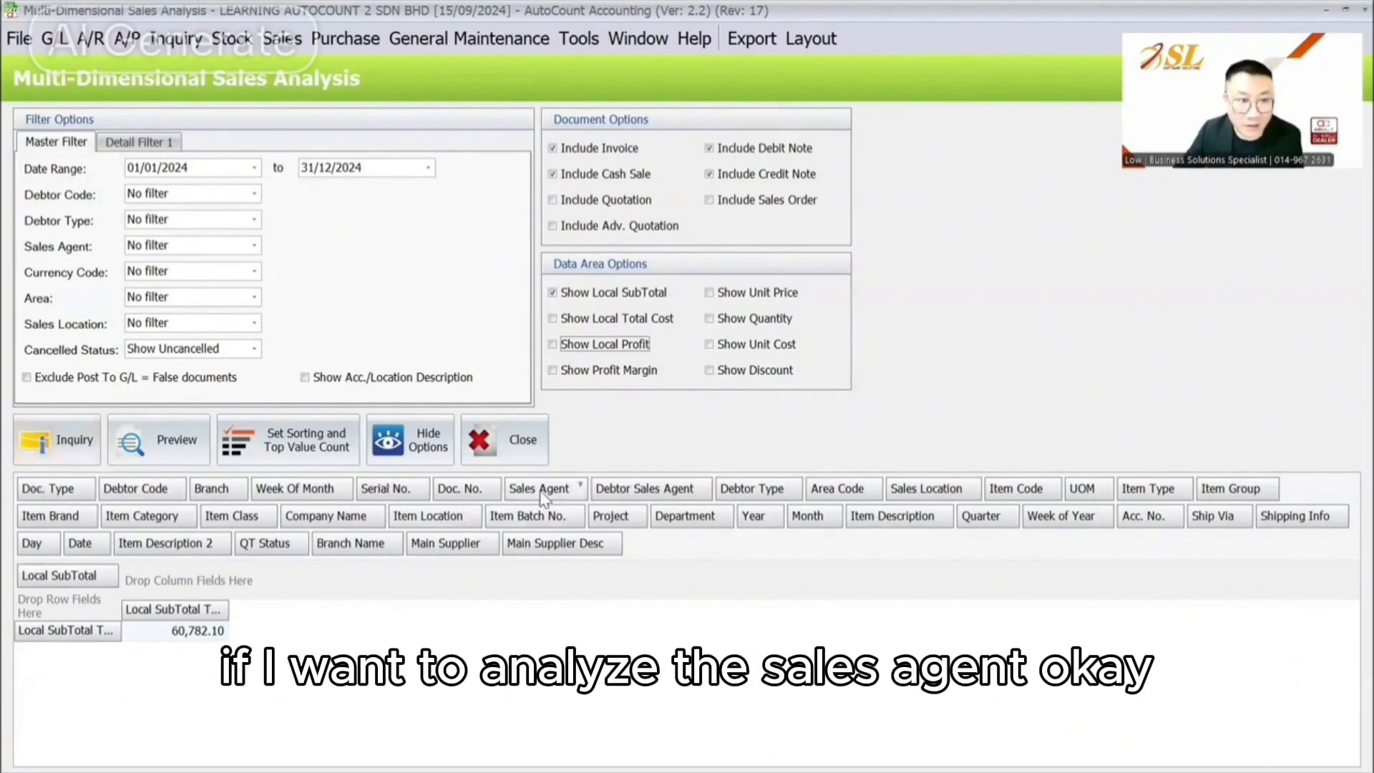
- Arrange the pivot with Sales Agent and Item Group as row fields and Month as the column field, and look through the rows
{"action": "left_click_drag", "start_coordinate": [562, 495], "coordinate": [96, 607]}
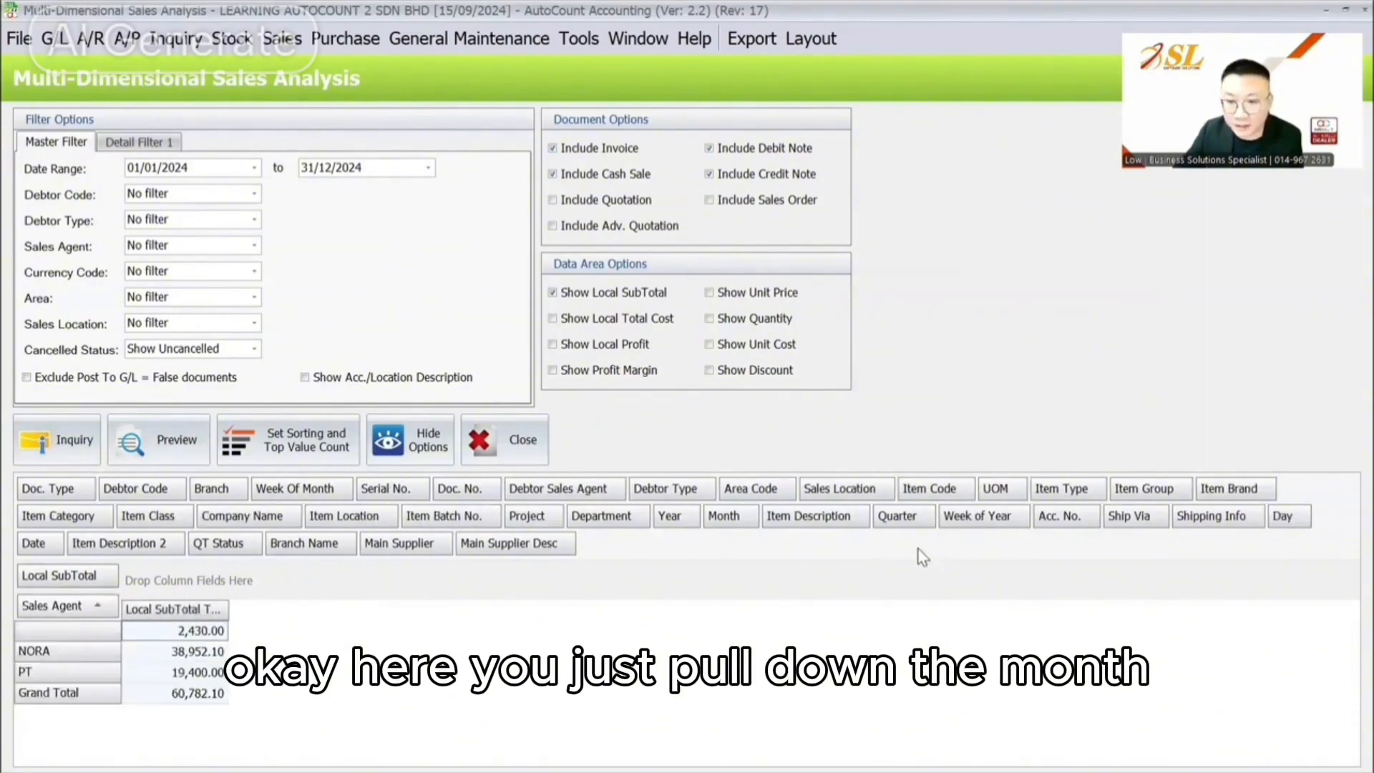
{"action": "left_click_drag", "start_coordinate": [726, 516], "coordinate": [158, 576]}
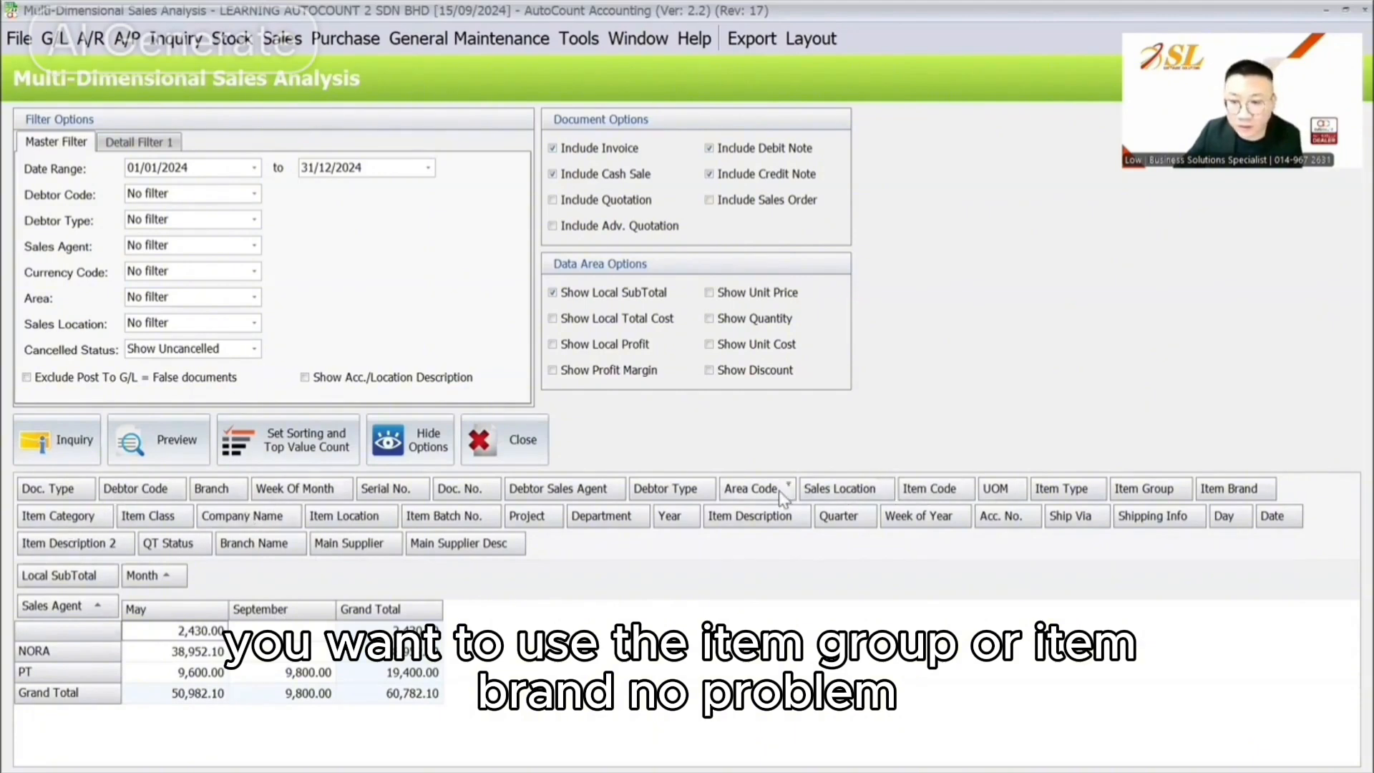
{"action": "left_click_drag", "start_coordinate": [1134, 488], "coordinate": [117, 620]}
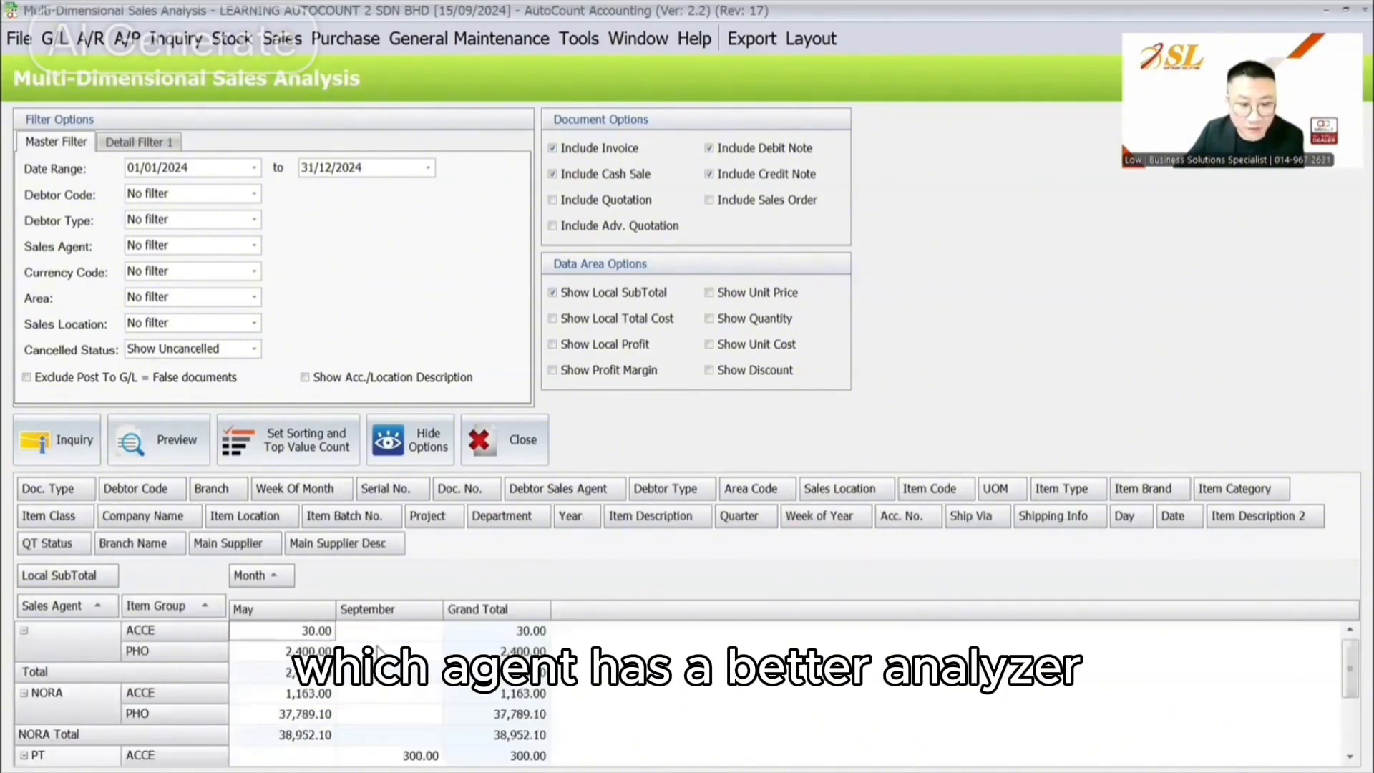
{"action": "scroll", "coordinate": [377, 649], "scroll_direction": "down", "scroll_amount": 3}
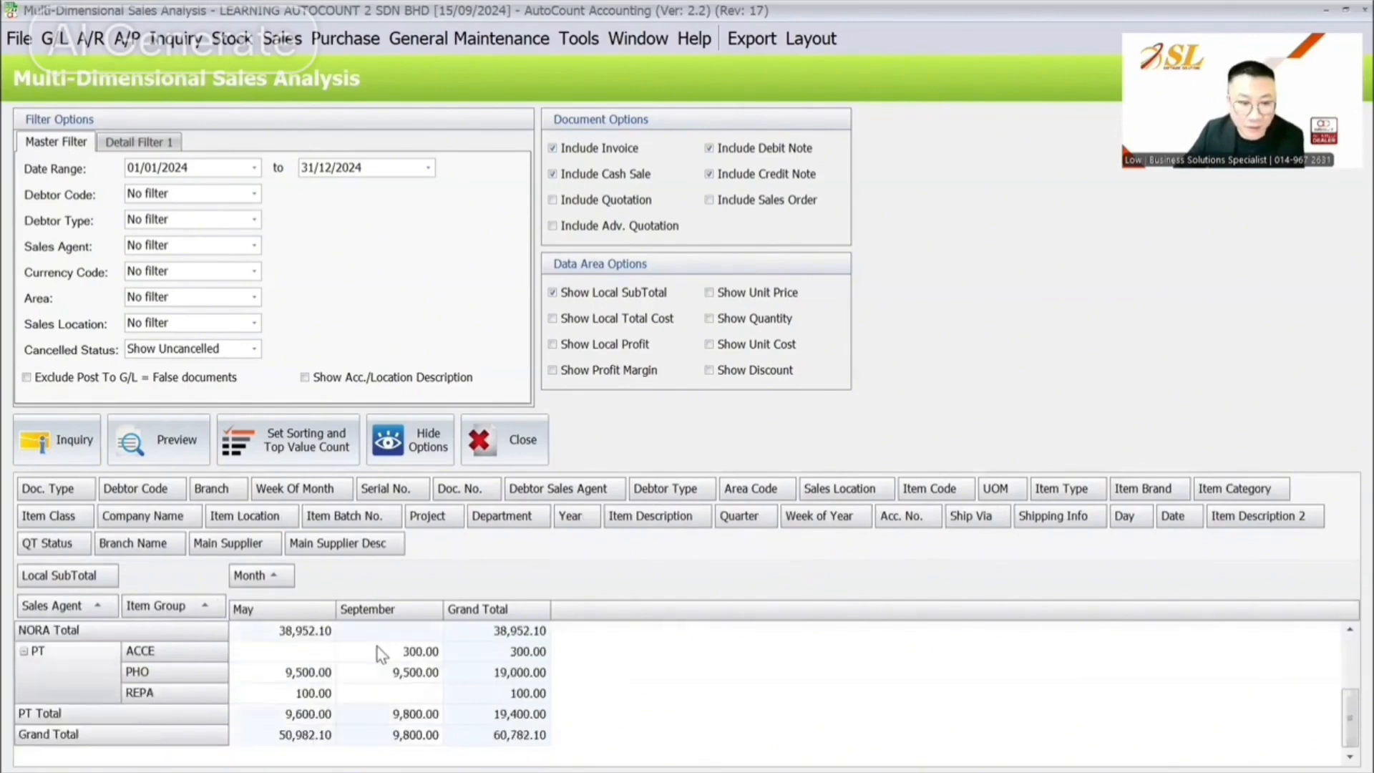
{"action": "scroll", "coordinate": [380, 654], "scroll_direction": "up", "scroll_amount": 3}
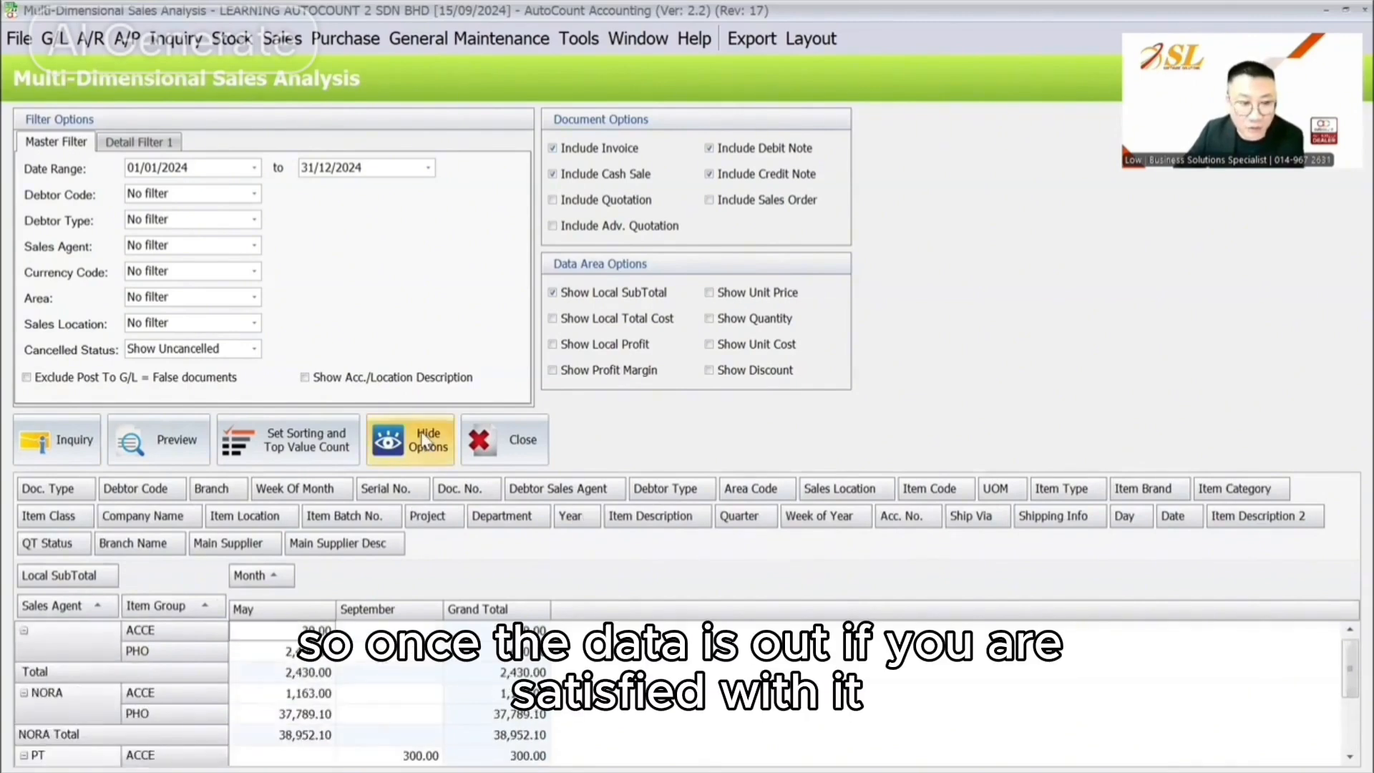
- Hide the filter options and show the report in a maximized print preview
{"action": "left_click", "coordinate": [424, 457]}
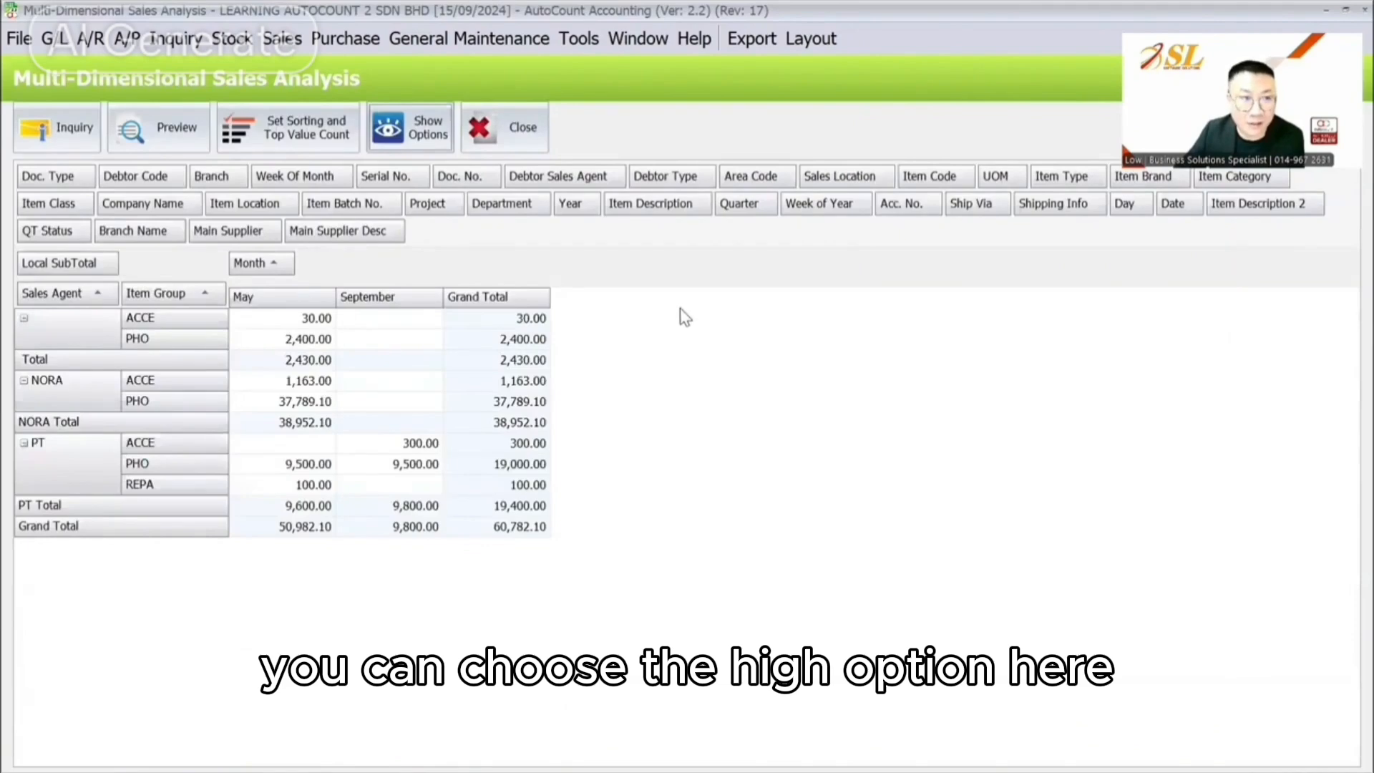
{"action": "left_click", "coordinate": [159, 127]}
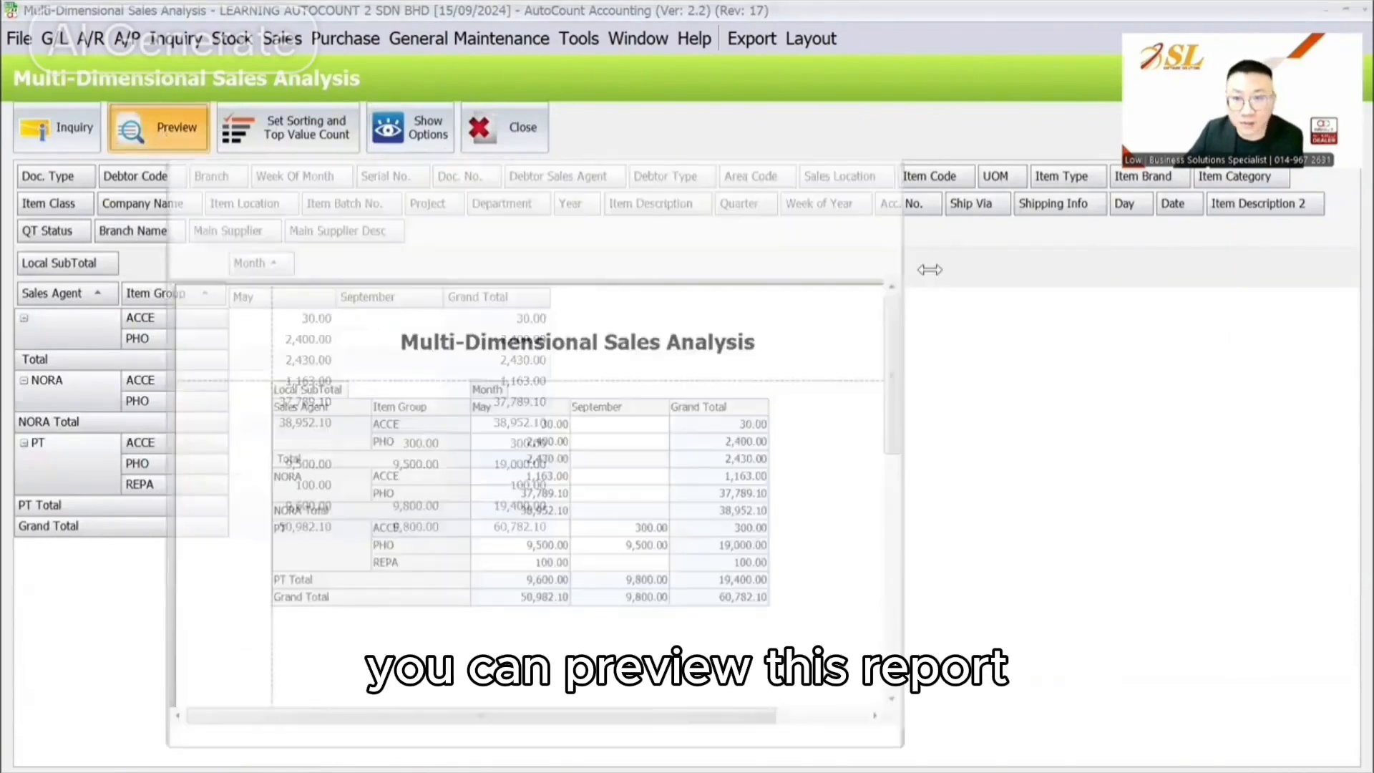
{"action": "left_click", "coordinate": [892, 151]}
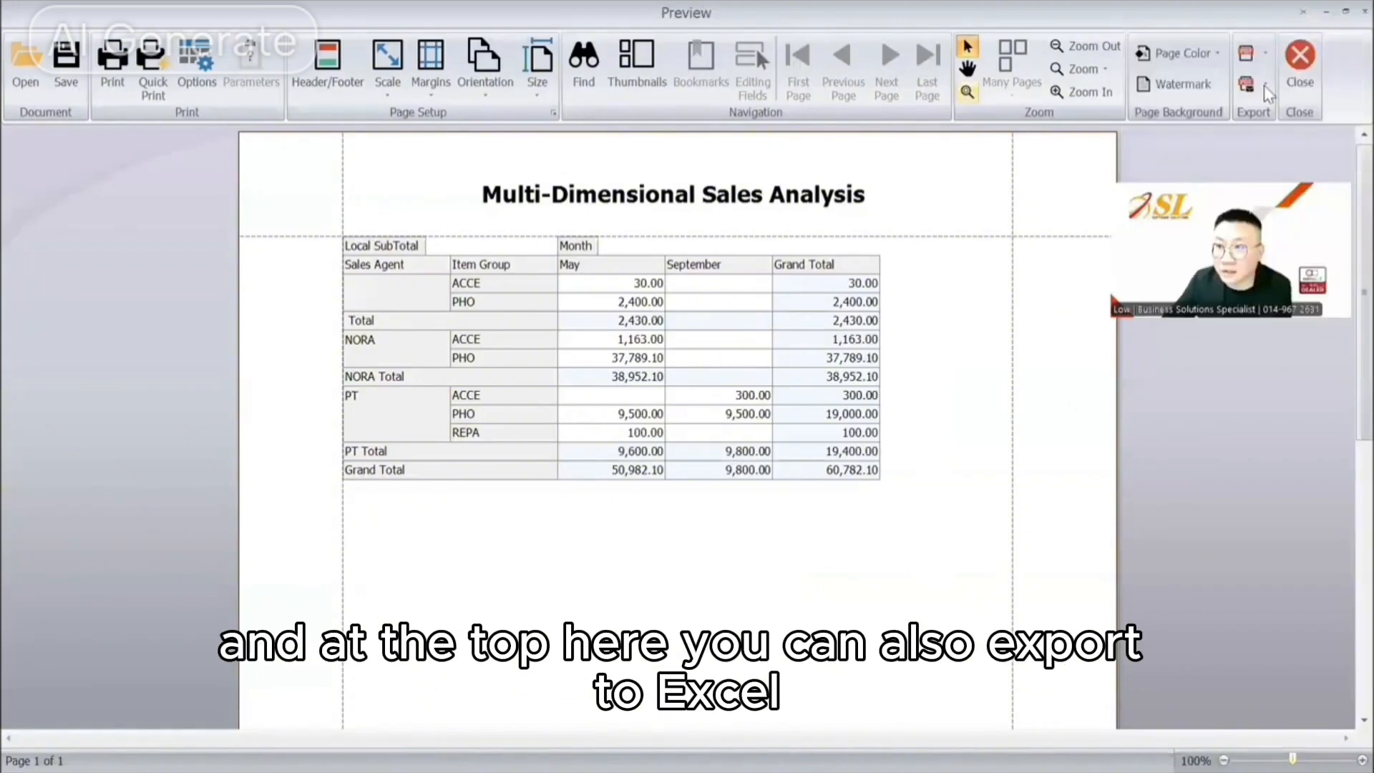
- Export the previewed report to an XLS file as a single file with raw data mode enabled
{"action": "left_click", "coordinate": [1263, 87]}
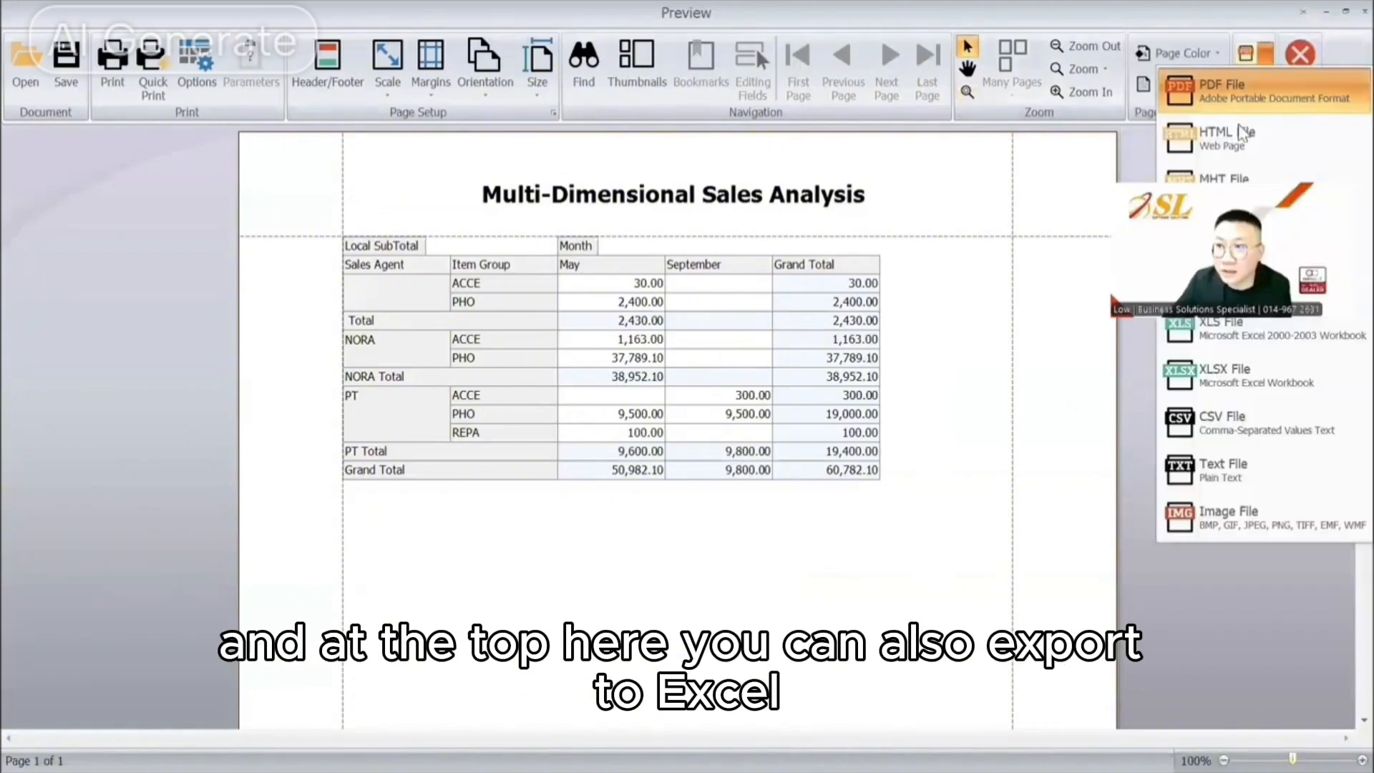
{"action": "left_click", "coordinate": [1230, 330]}
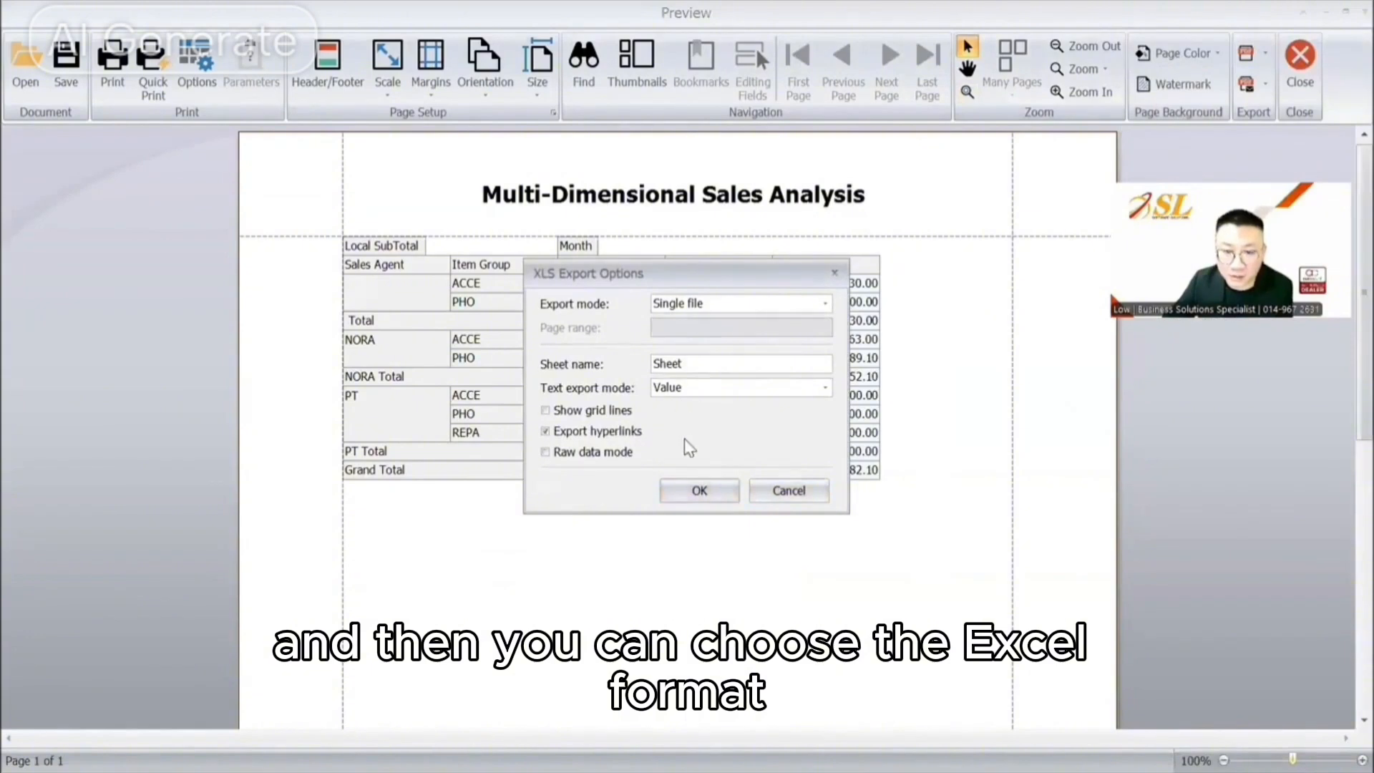
{"action": "left_click", "coordinate": [593, 451]}
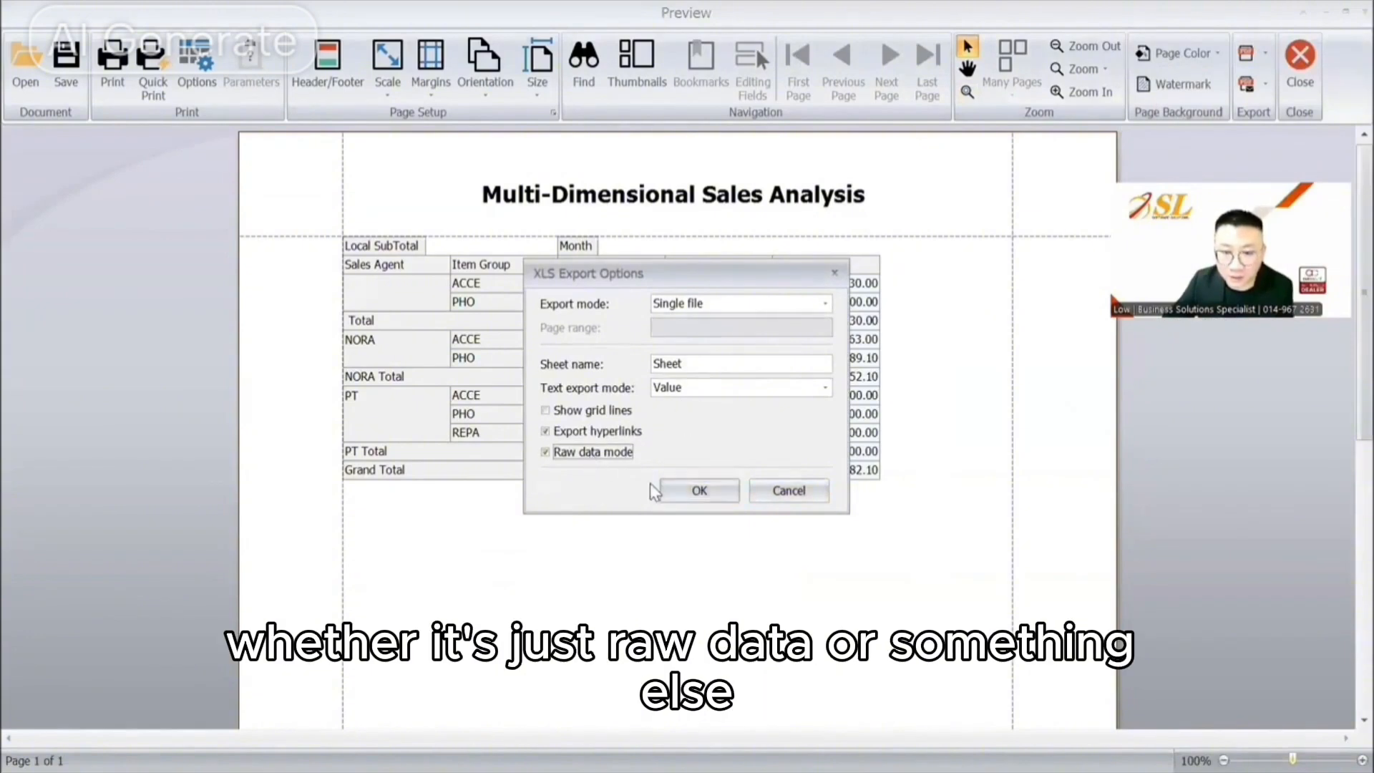
{"action": "left_click", "coordinate": [699, 490]}
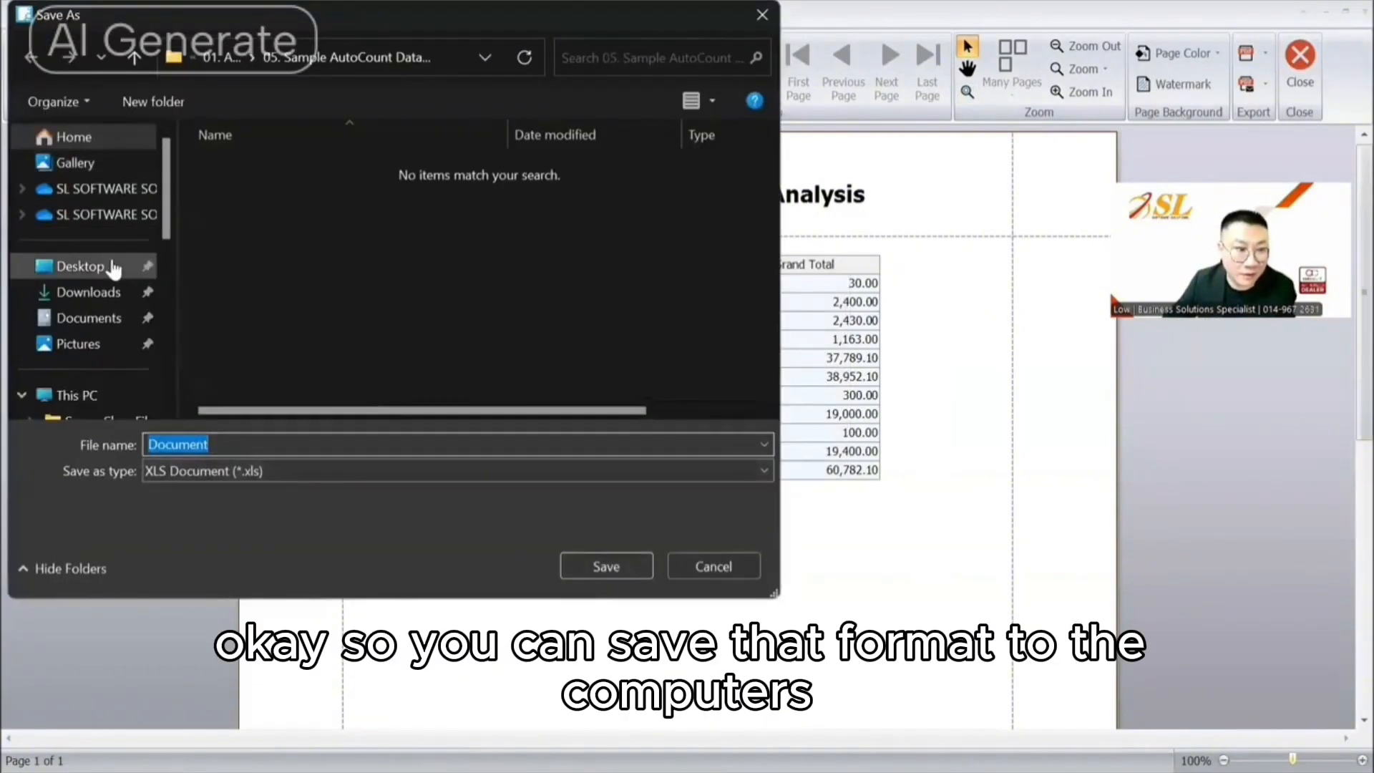
- Save the exported XLS file as Document on the Desktop and open it
{"action": "left_click", "coordinate": [107, 266]}
{"action": "left_click", "coordinate": [601, 565]}
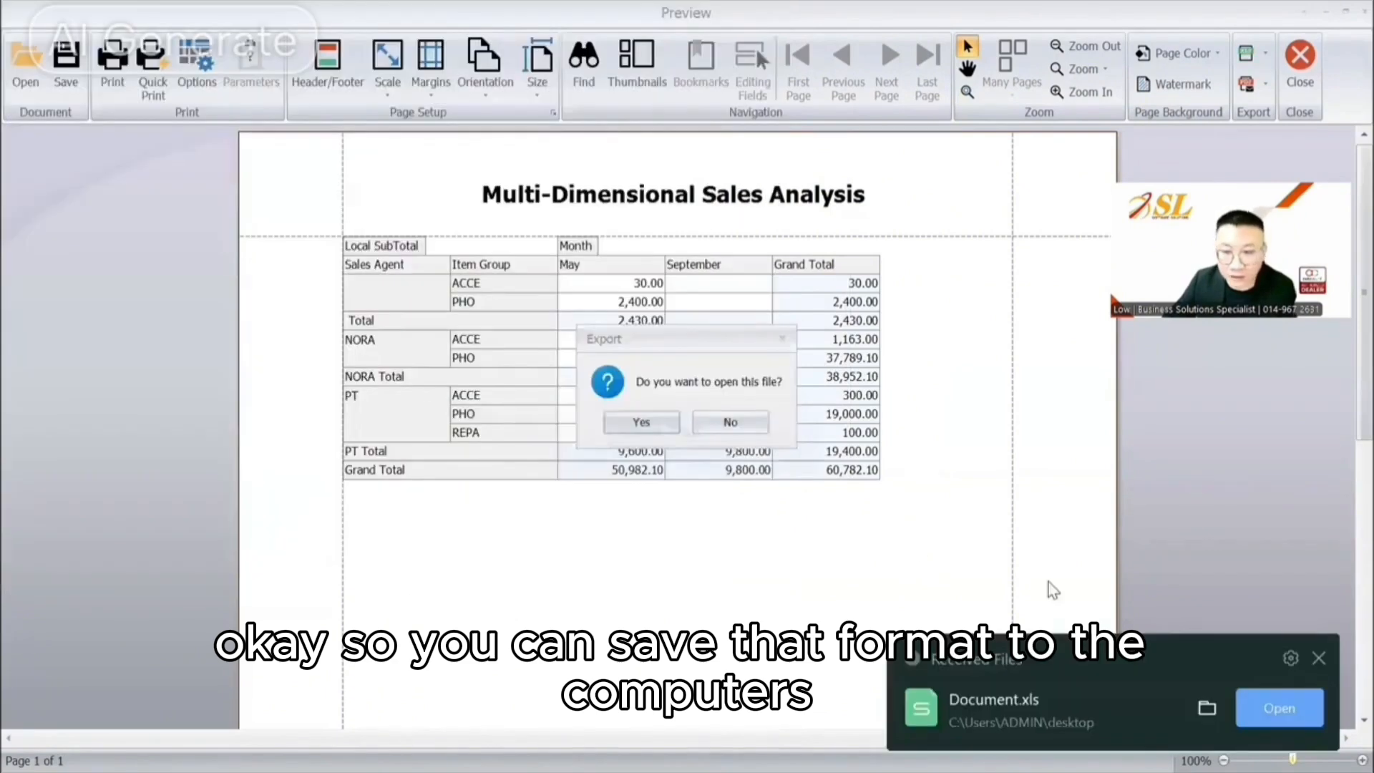
{"action": "left_click", "coordinate": [654, 426]}
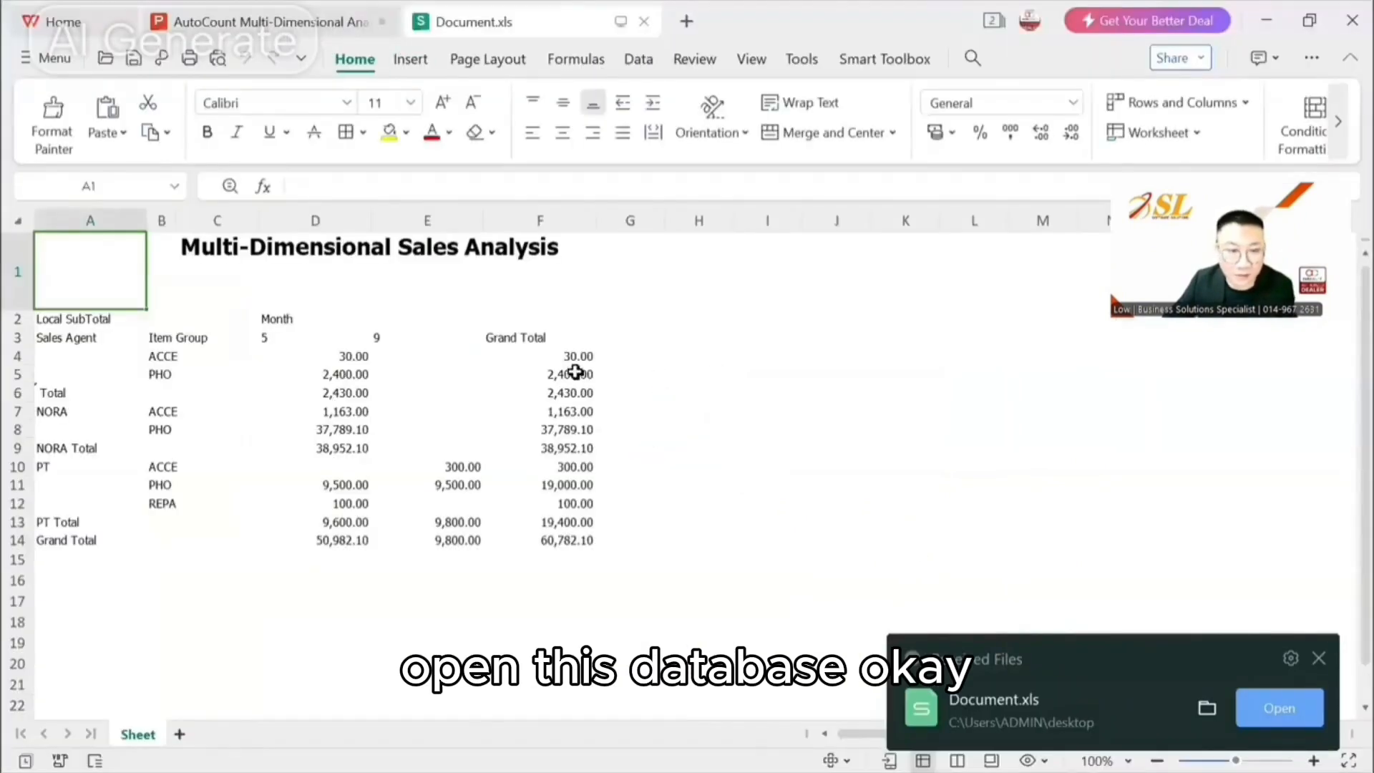
- Select the whole exported table, switch back to AutoCount, and start exporting the pivot directly to Microsoft Excel
{"action": "left_click_drag", "start_coordinate": [557, 541], "coordinate": [17, 313]}
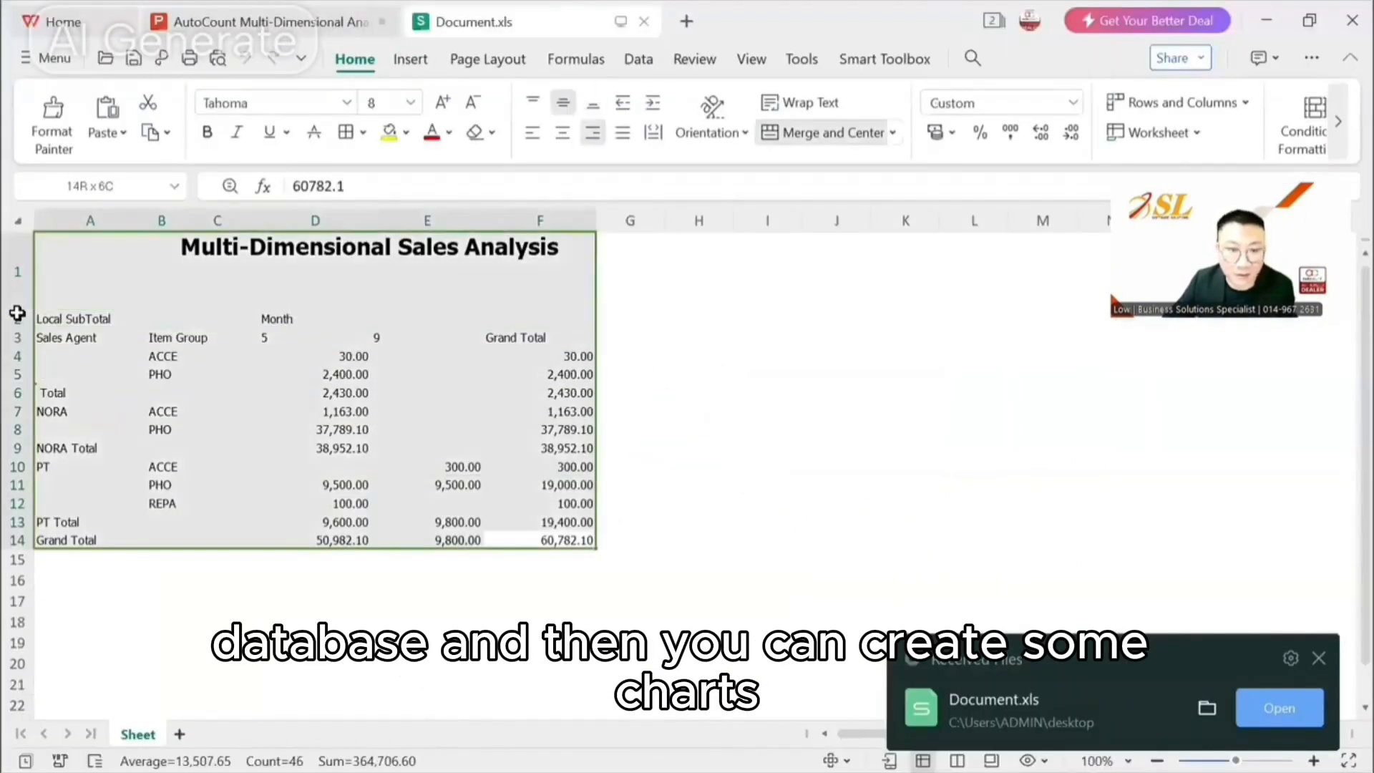
{"action": "left_click", "coordinate": [1285, 21]}
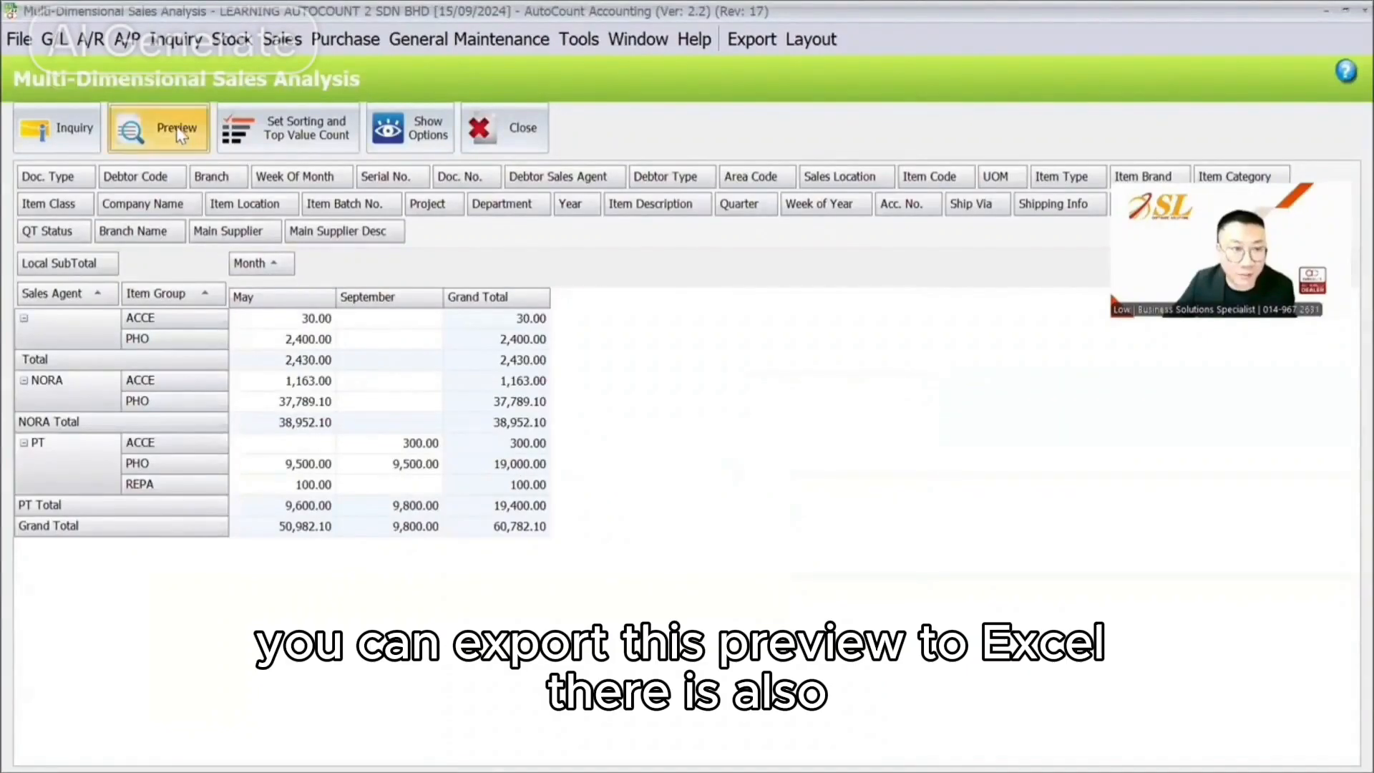
{"action": "left_click", "coordinate": [771, 40]}
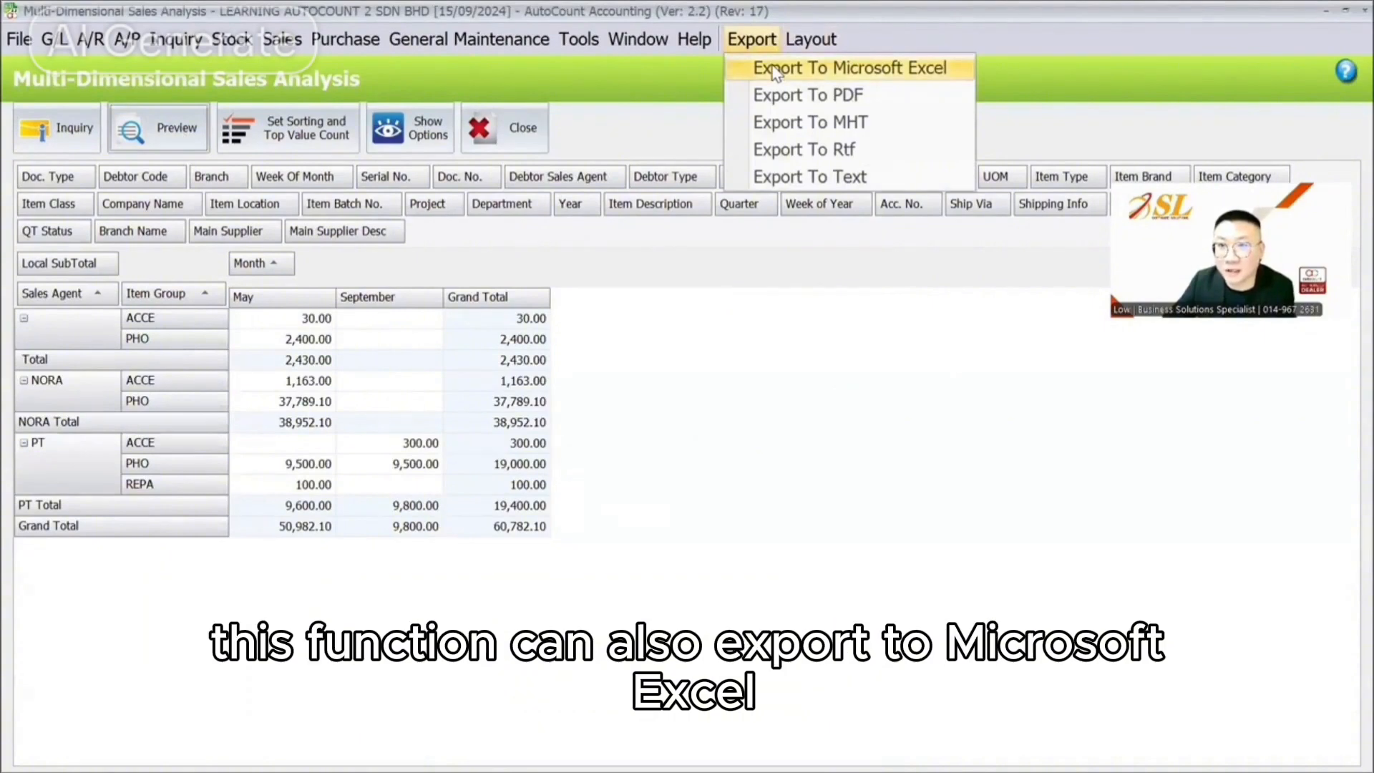
{"action": "left_click", "coordinate": [774, 71]}
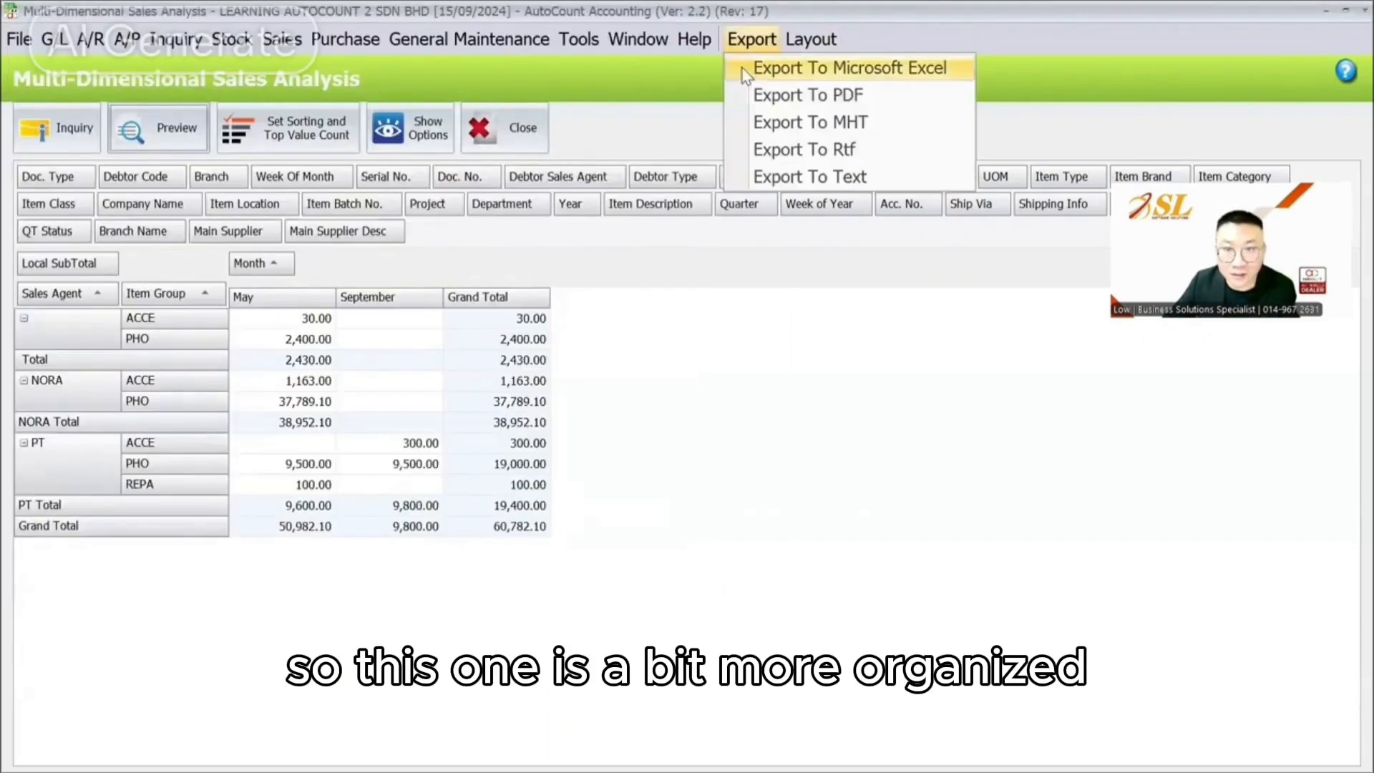
{"action": "left_click", "coordinate": [745, 72]}
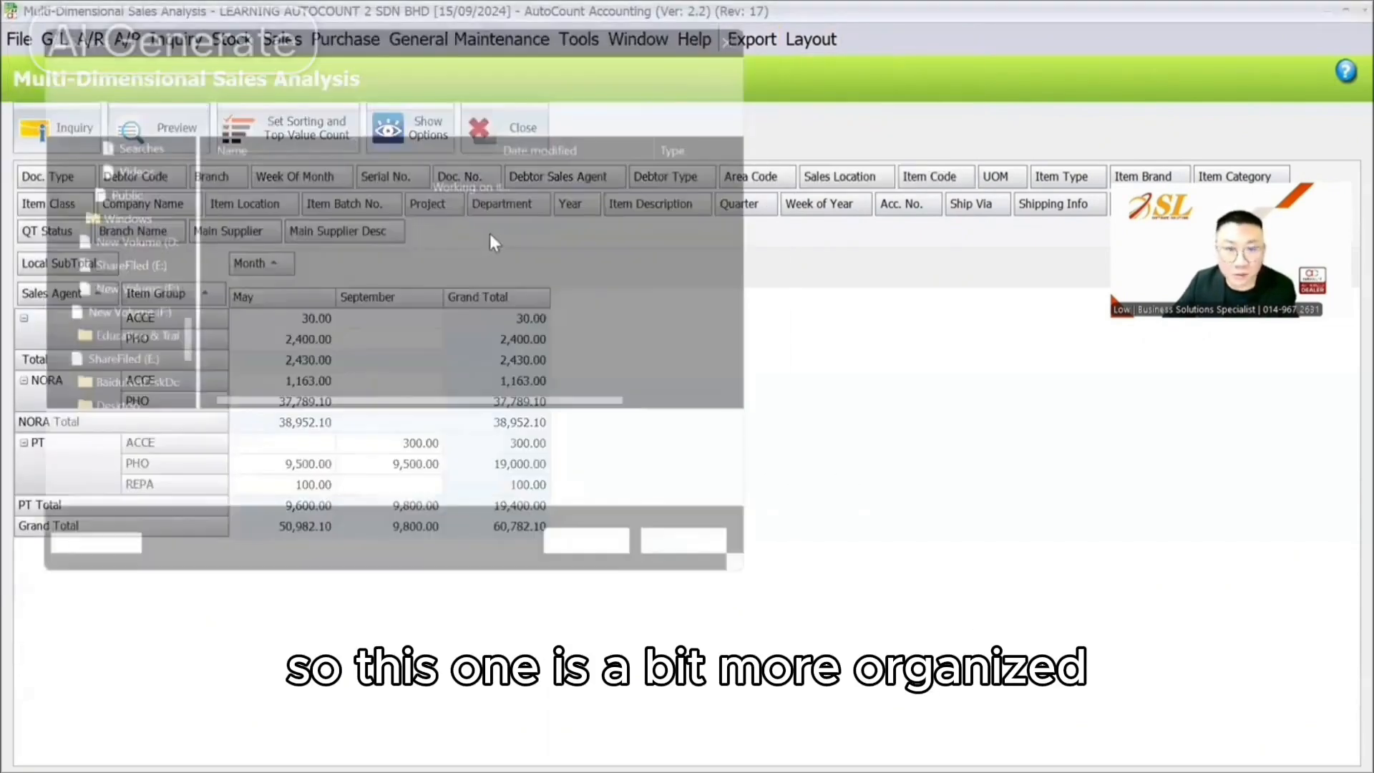
- Save the export on the Desktop as "sales analysis" using the native Excel format and open the file
{"action": "type", "text": "salae"}
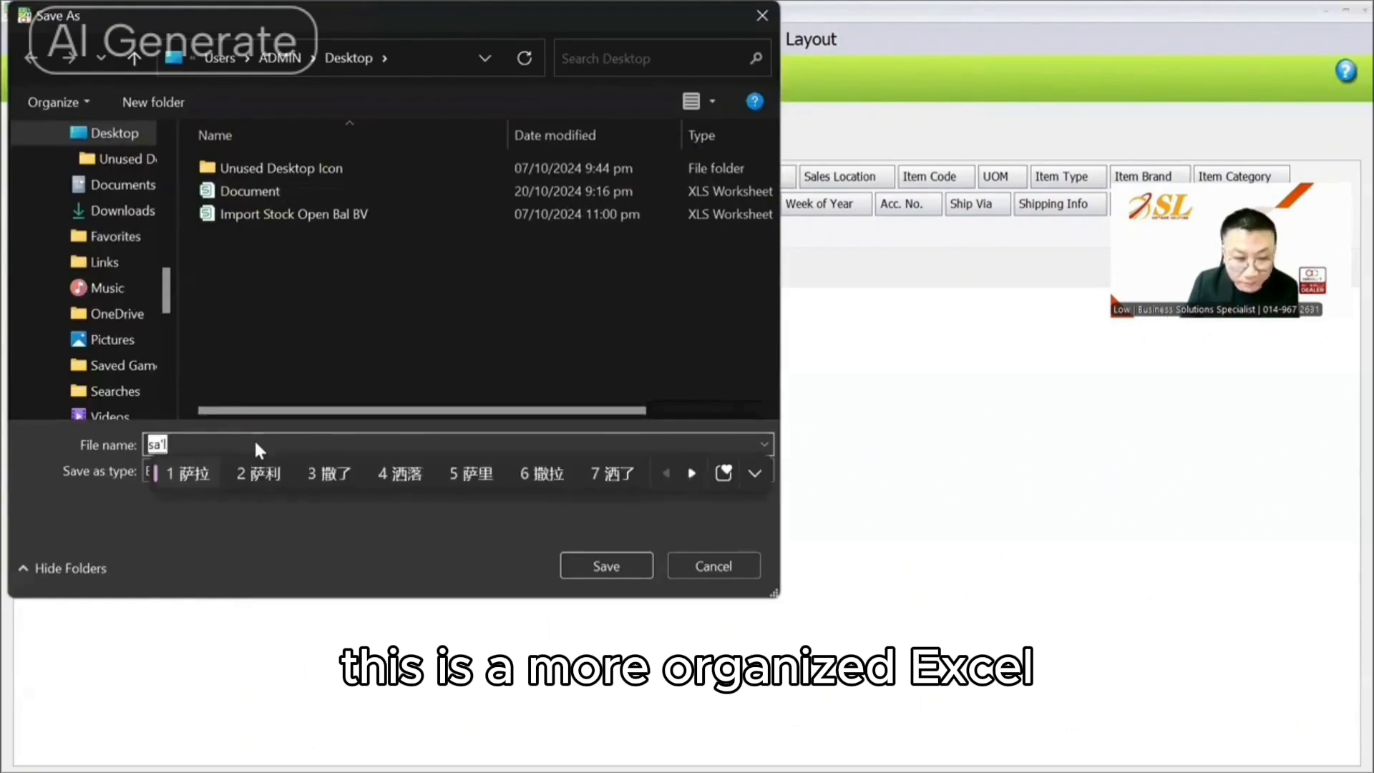
{"action": "key", "text": "BackSpace"}
{"action": "key", "text": "BackSpace"}
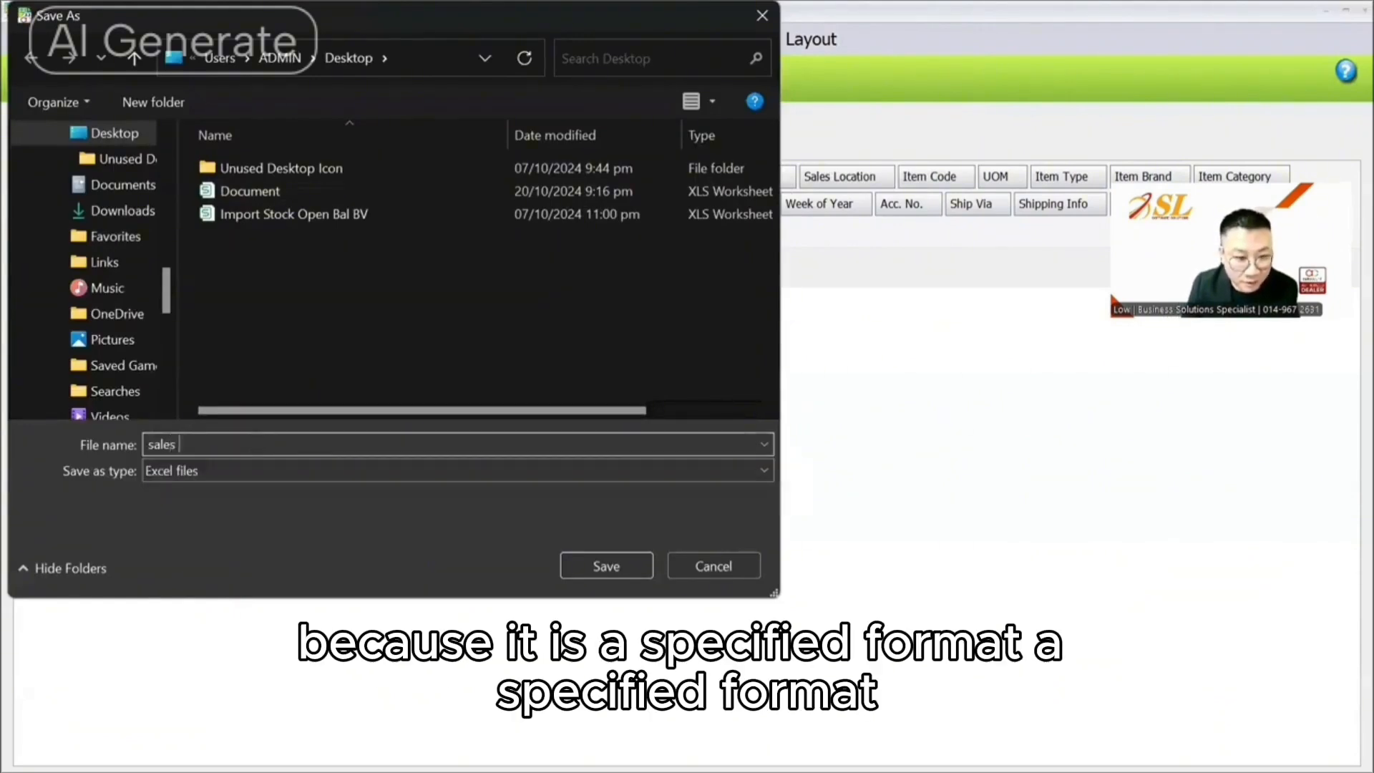
{"action": "key", "text": "Return"}
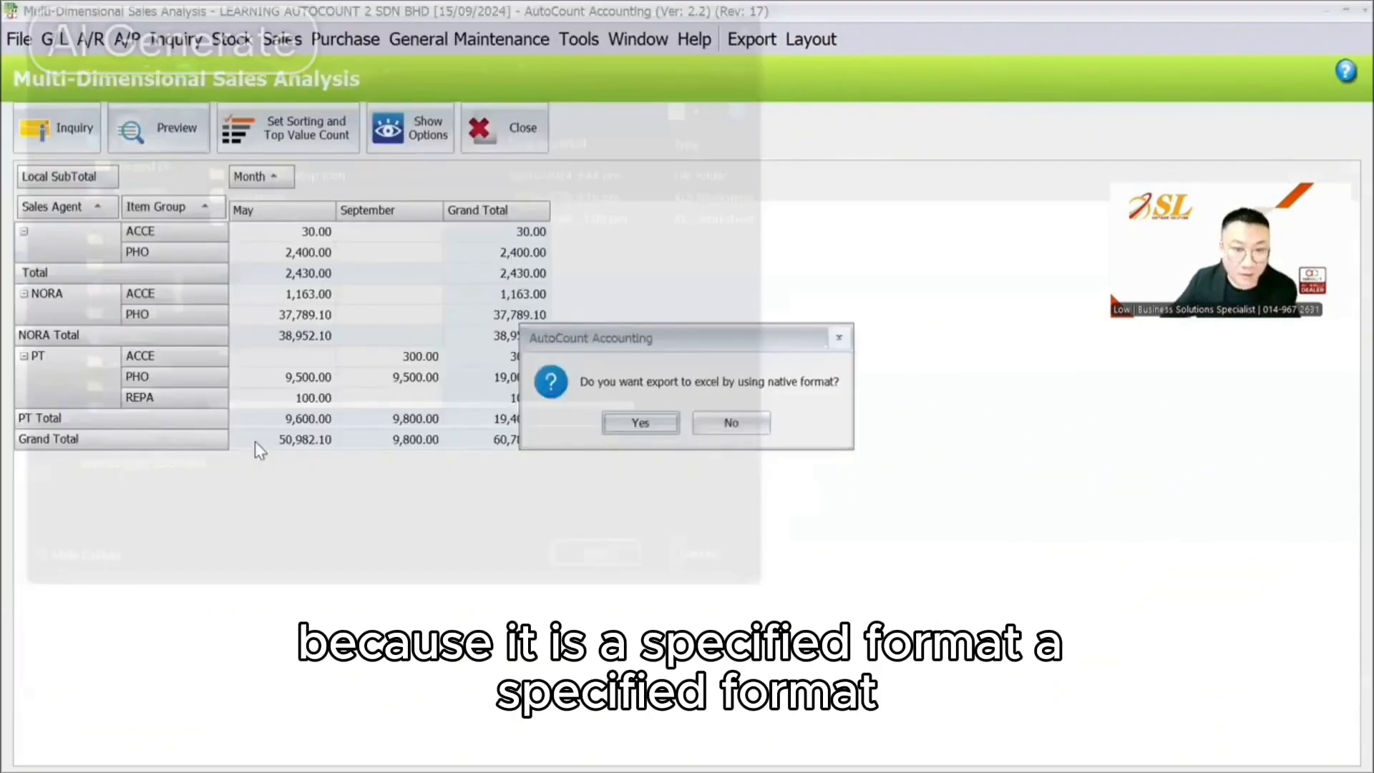
{"action": "left_click", "coordinate": [640, 425]}
{"action": "left_click", "coordinate": [646, 427]}
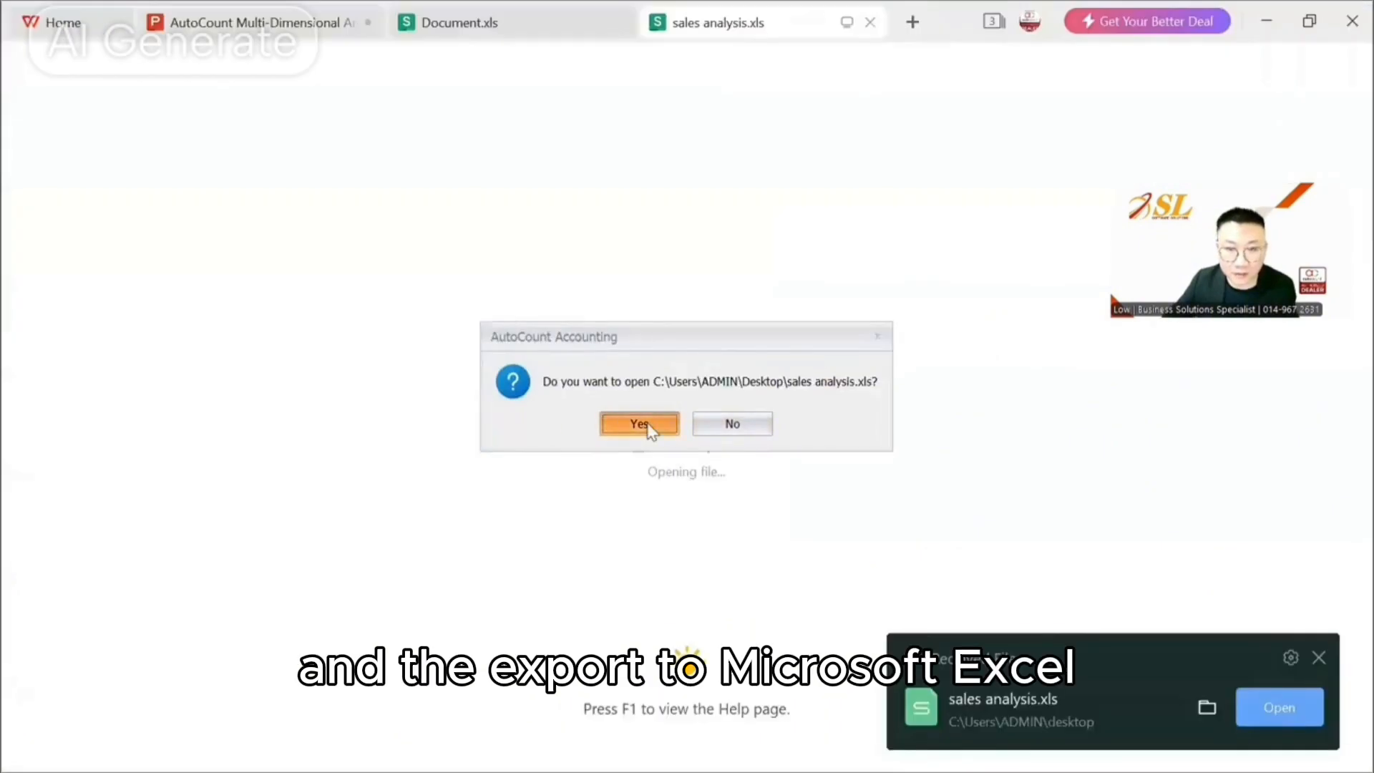
- Switch back to AutoCount from the exported workbook and show the analysis filter options
{"action": "left_click", "coordinate": [1265, 19]}
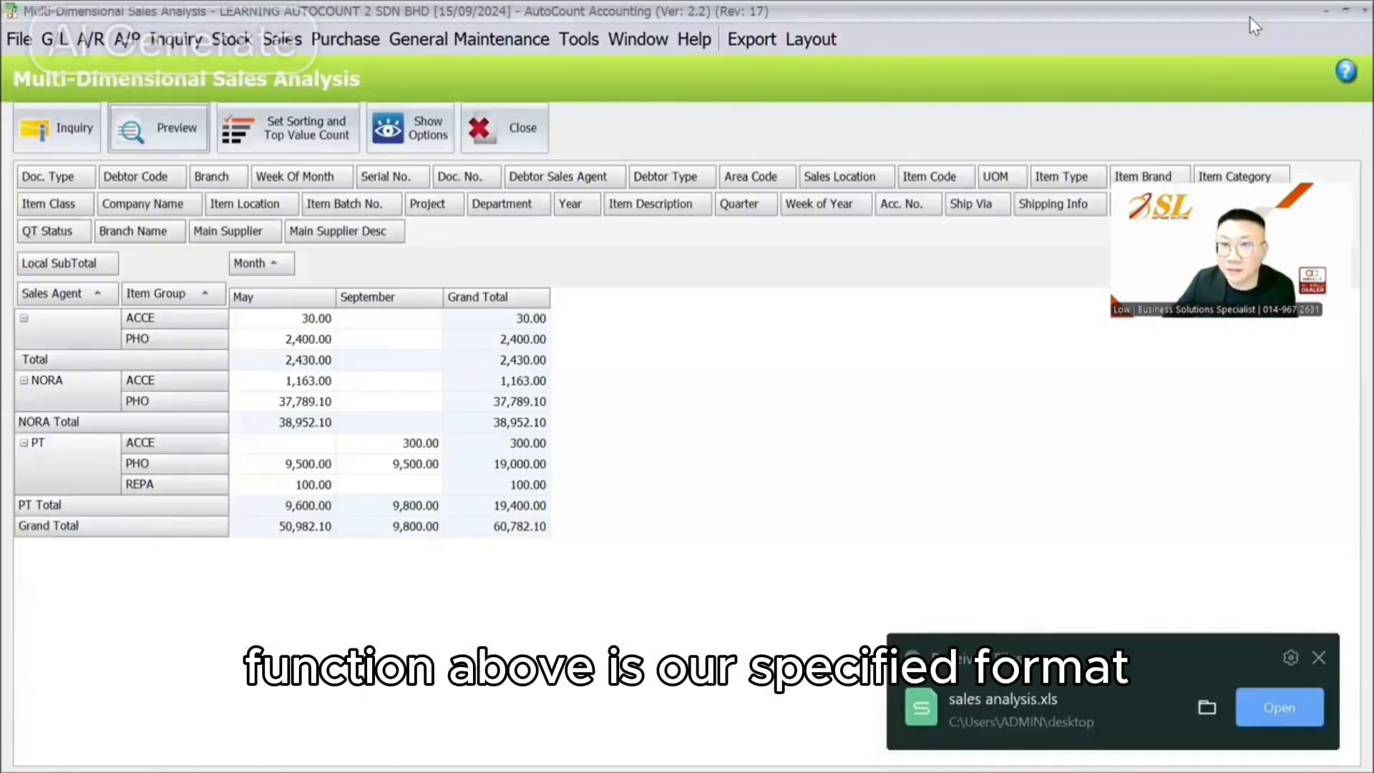
{"action": "left_click", "coordinate": [752, 39]}
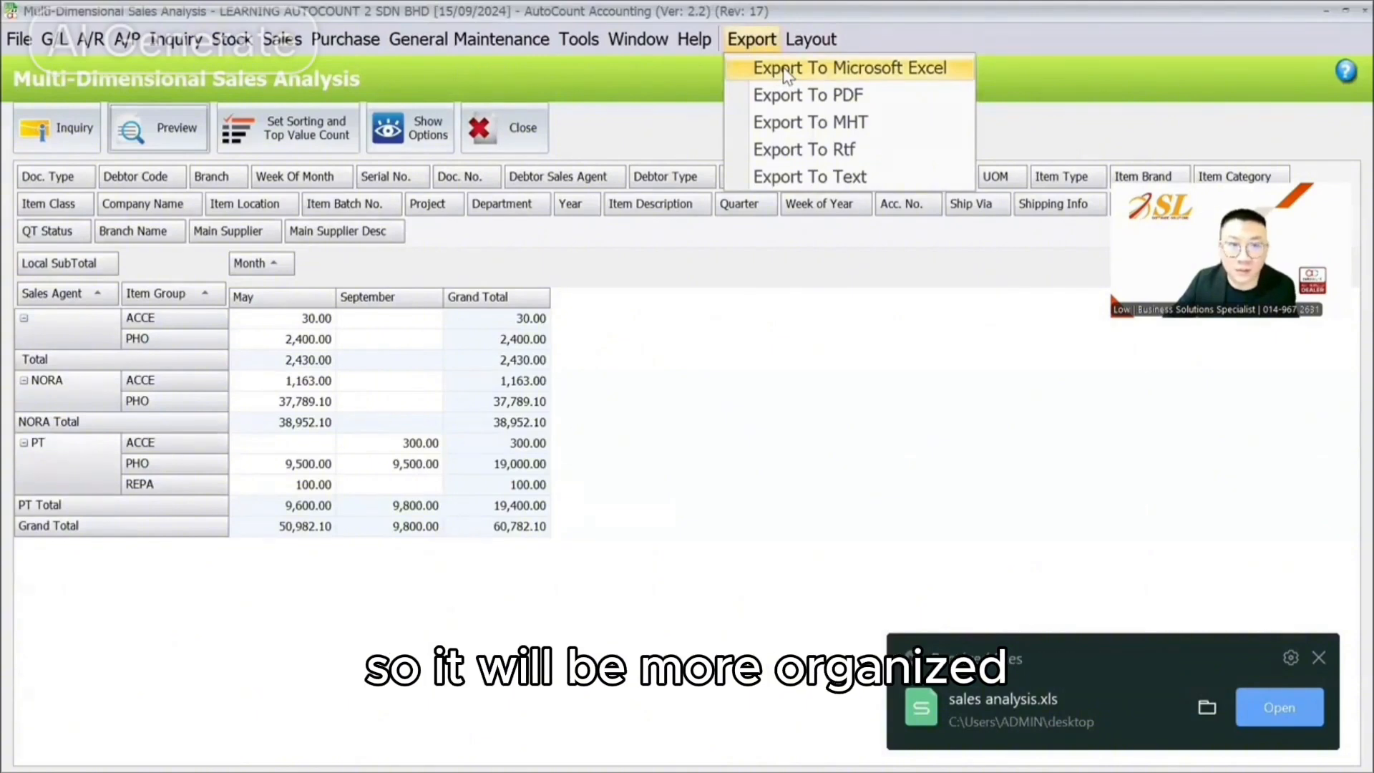
{"action": "left_click", "coordinate": [414, 136]}
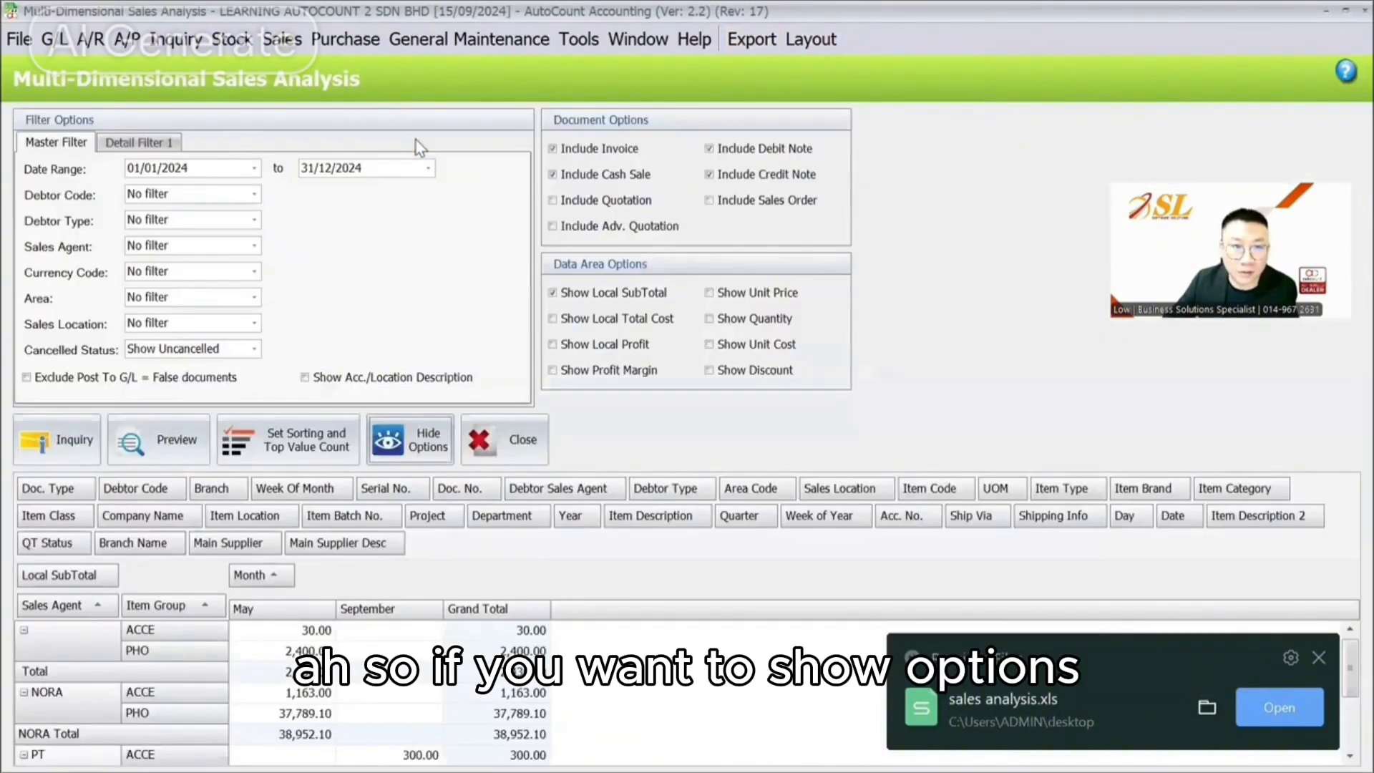
- Enable Show Acc./Location Description, rerun the inquiry, and add Acc. Description as a row field after Item Group
{"action": "left_click", "coordinate": [339, 385]}
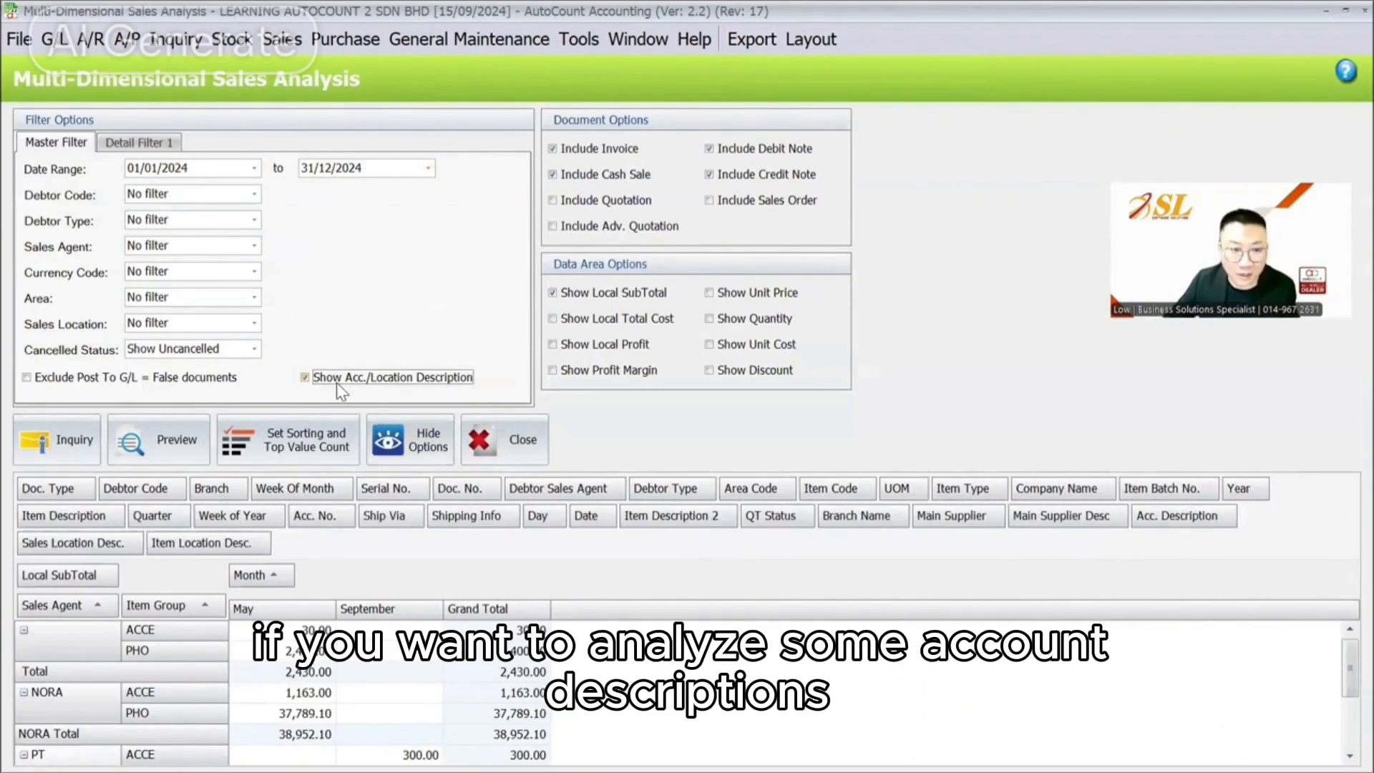
{"action": "left_click", "coordinate": [55, 447]}
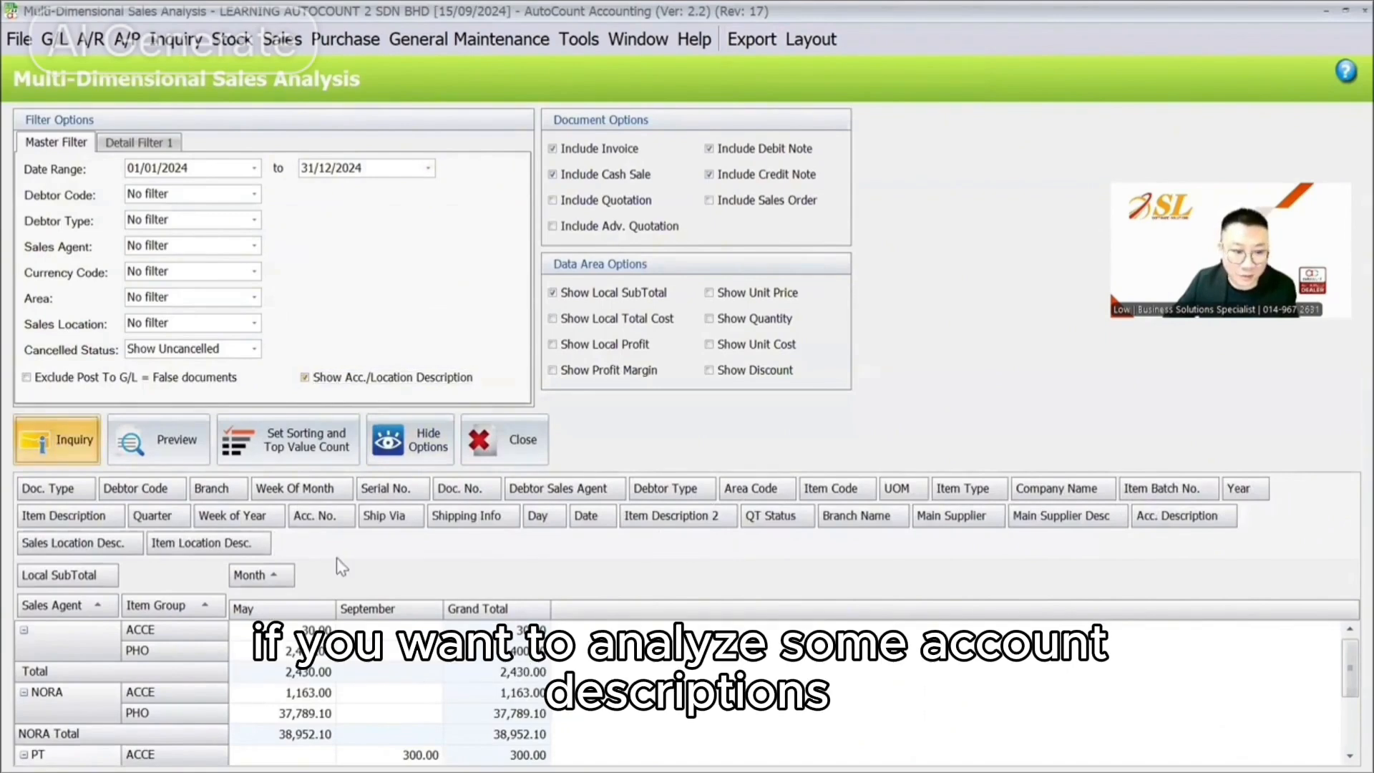
{"action": "left_click", "coordinate": [104, 688]}
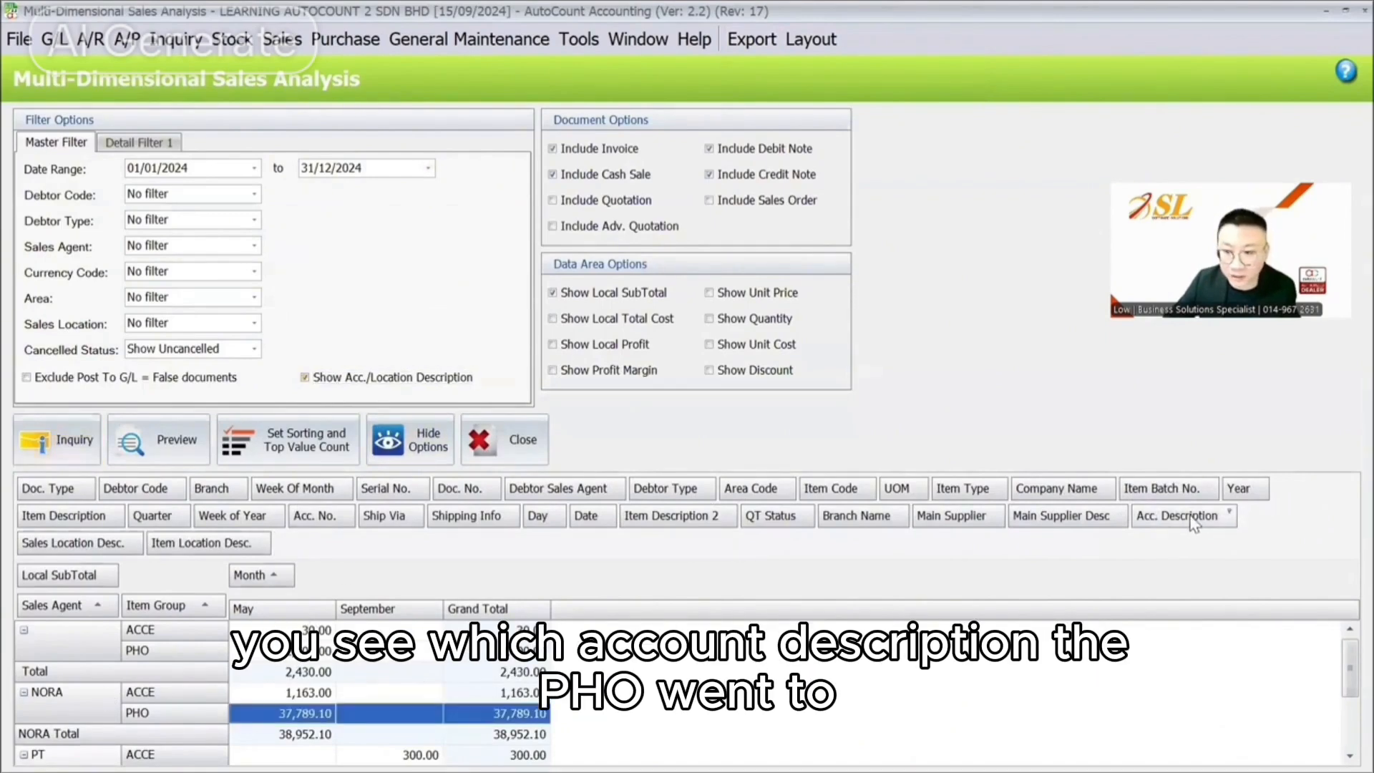
{"action": "left_click_drag", "start_coordinate": [1193, 524], "coordinate": [229, 604]}
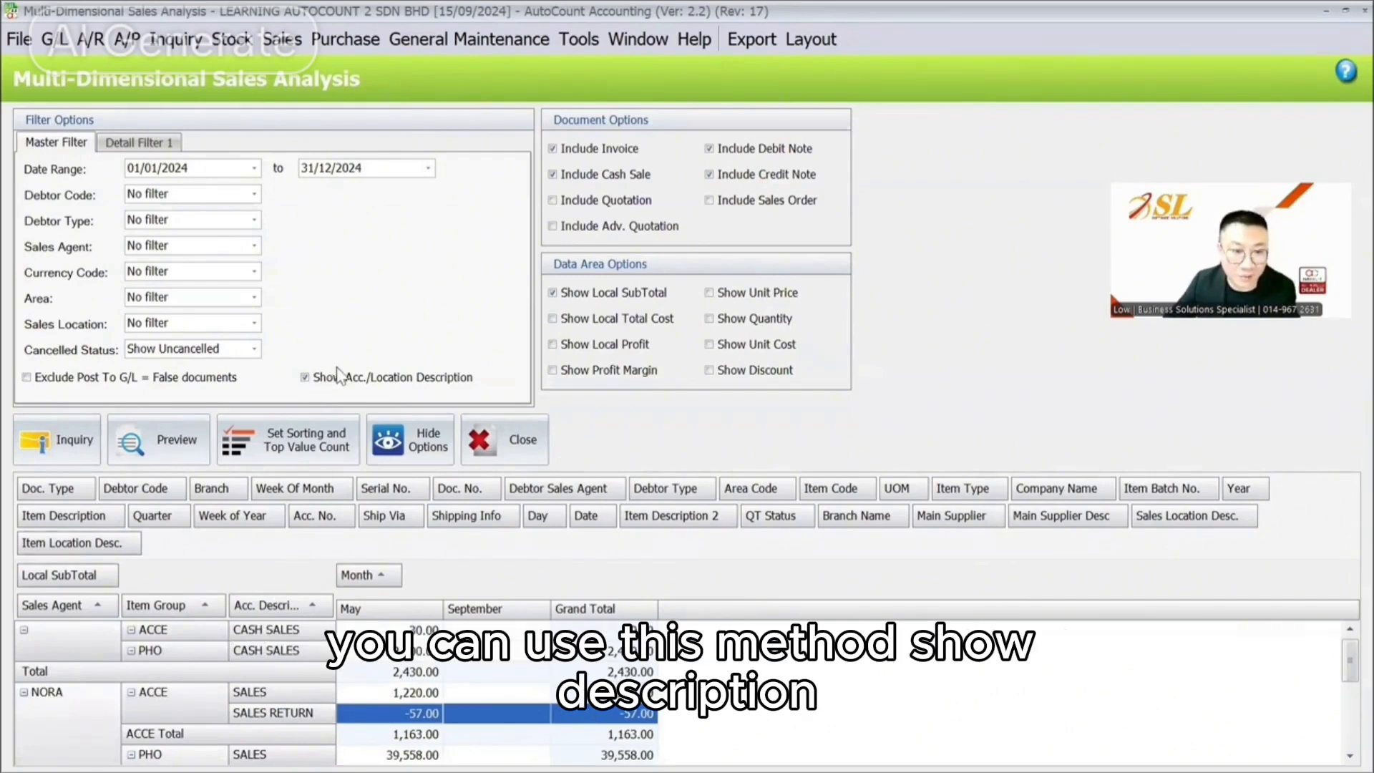
- Turn off Show Acc./Location Description, toggle the Exclude Post To G/L option on and off, and look at Detail Filter 1
{"action": "left_click", "coordinate": [417, 379]}
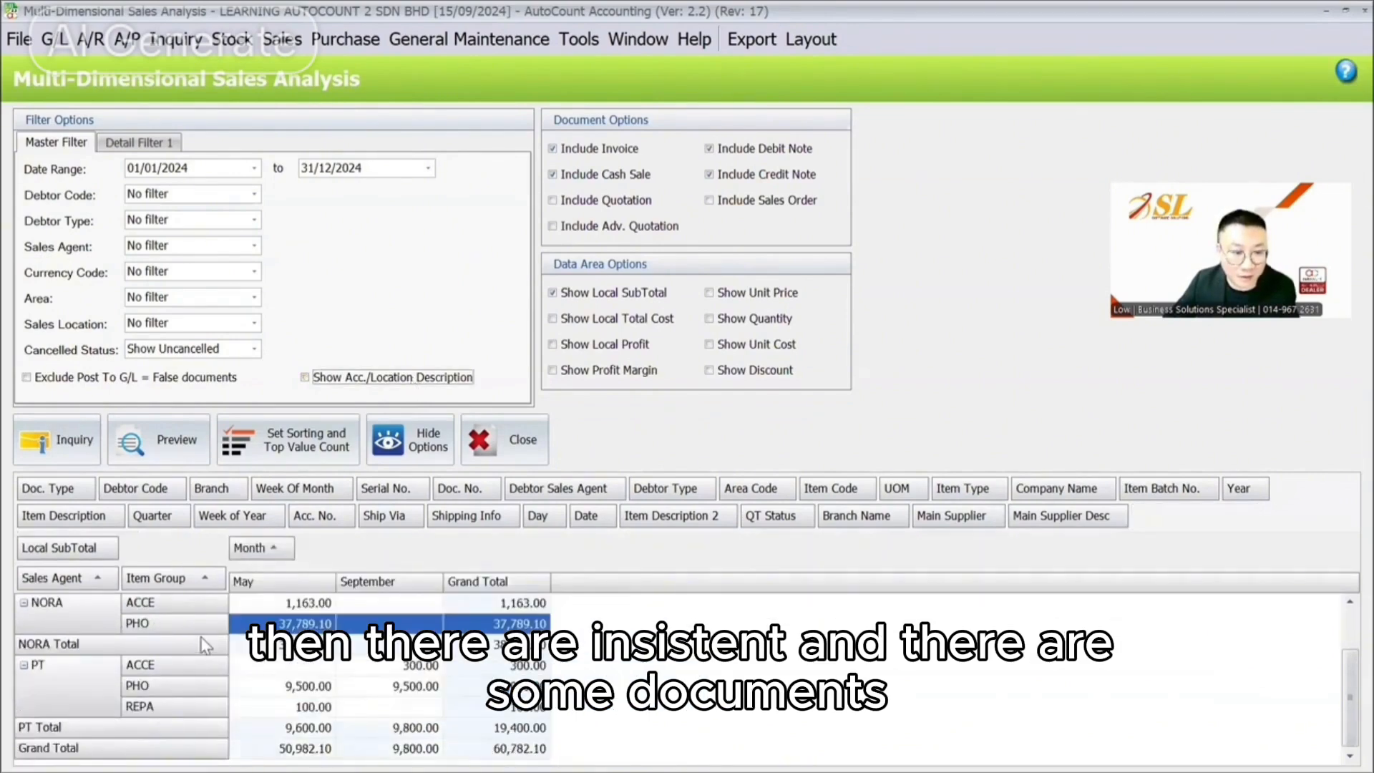
{"action": "scroll", "coordinate": [201, 637], "scroll_direction": "up", "scroll_amount": 1}
{"action": "left_click", "coordinate": [137, 375]}
{"action": "left_click", "coordinate": [139, 378]}
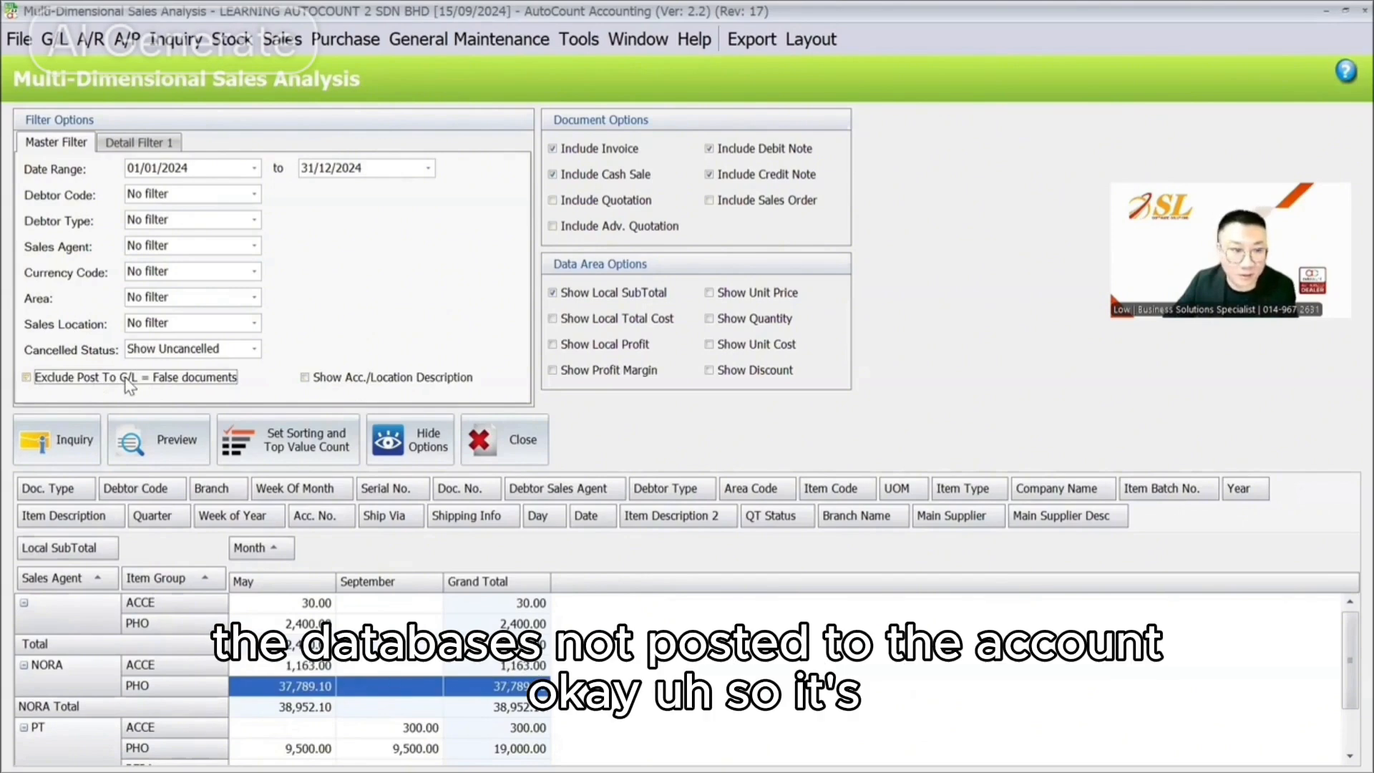
{"action": "left_click", "coordinate": [146, 141]}
{"action": "left_click", "coordinate": [56, 143]}
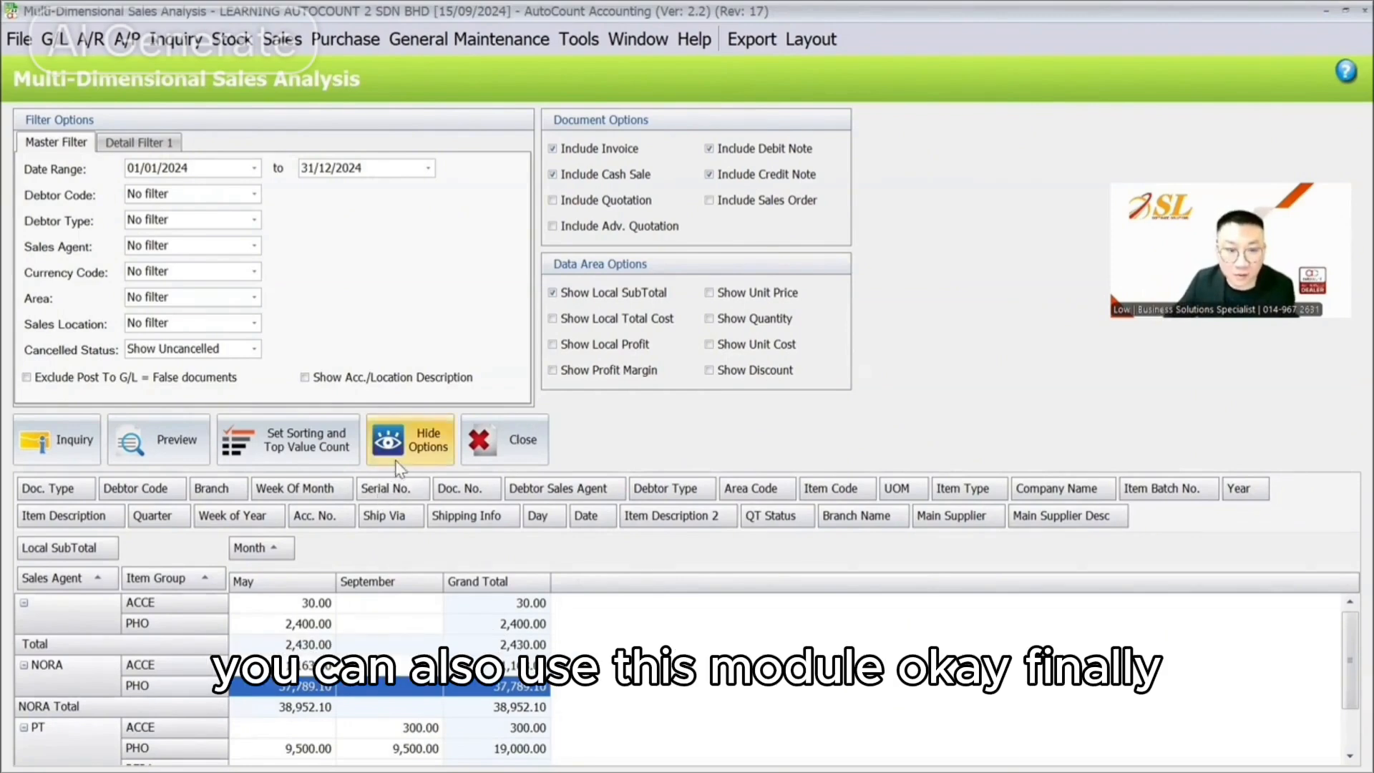
- In the sorting and top value settings, set the Sales Agent top value count to 3
{"action": "left_click", "coordinate": [328, 458]}
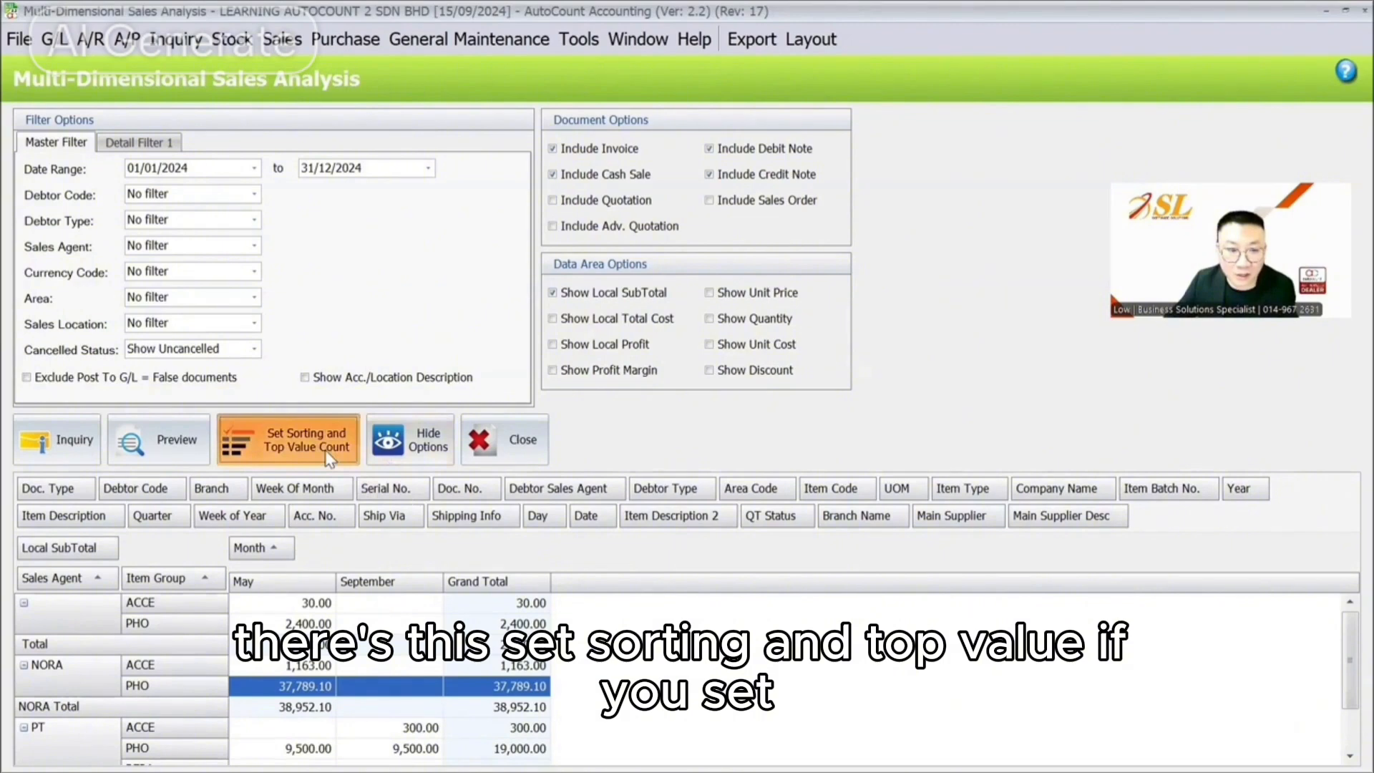
{"action": "scroll", "coordinate": [561, 288], "scroll_direction": "down", "scroll_amount": 3}
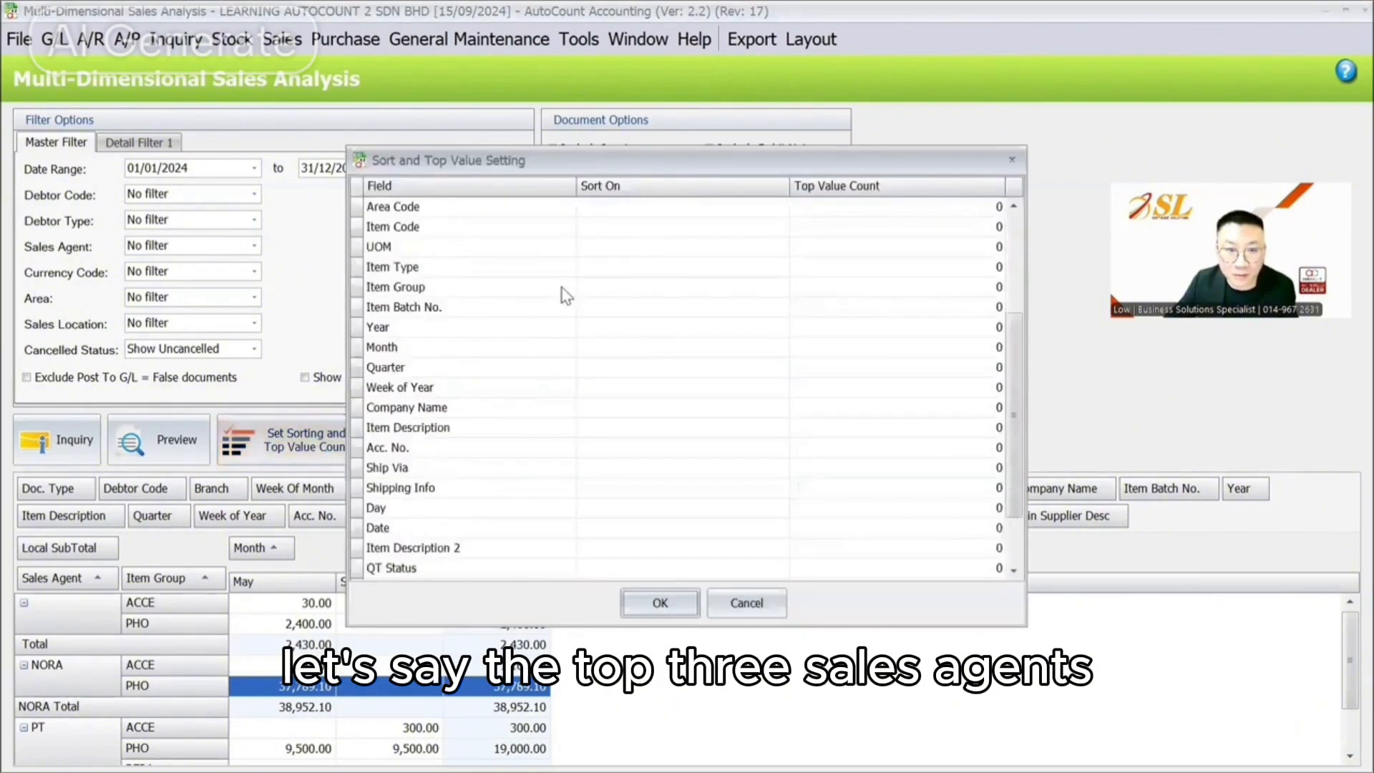
{"action": "scroll", "coordinate": [561, 288], "scroll_direction": "down", "scroll_amount": 1}
{"action": "scroll", "coordinate": [530, 472], "scroll_direction": "up", "scroll_amount": 4}
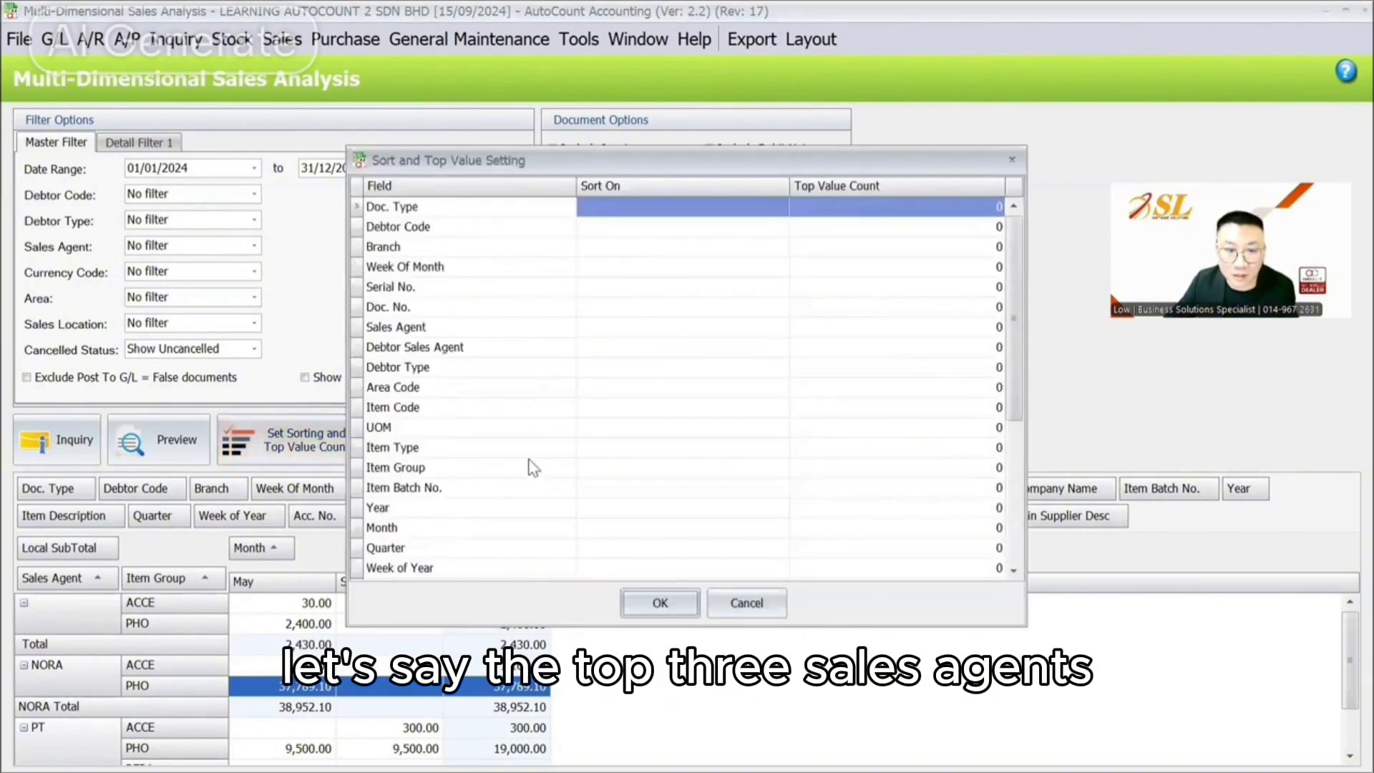
{"action": "left_click", "coordinate": [447, 330]}
{"action": "left_click", "coordinate": [986, 330]}
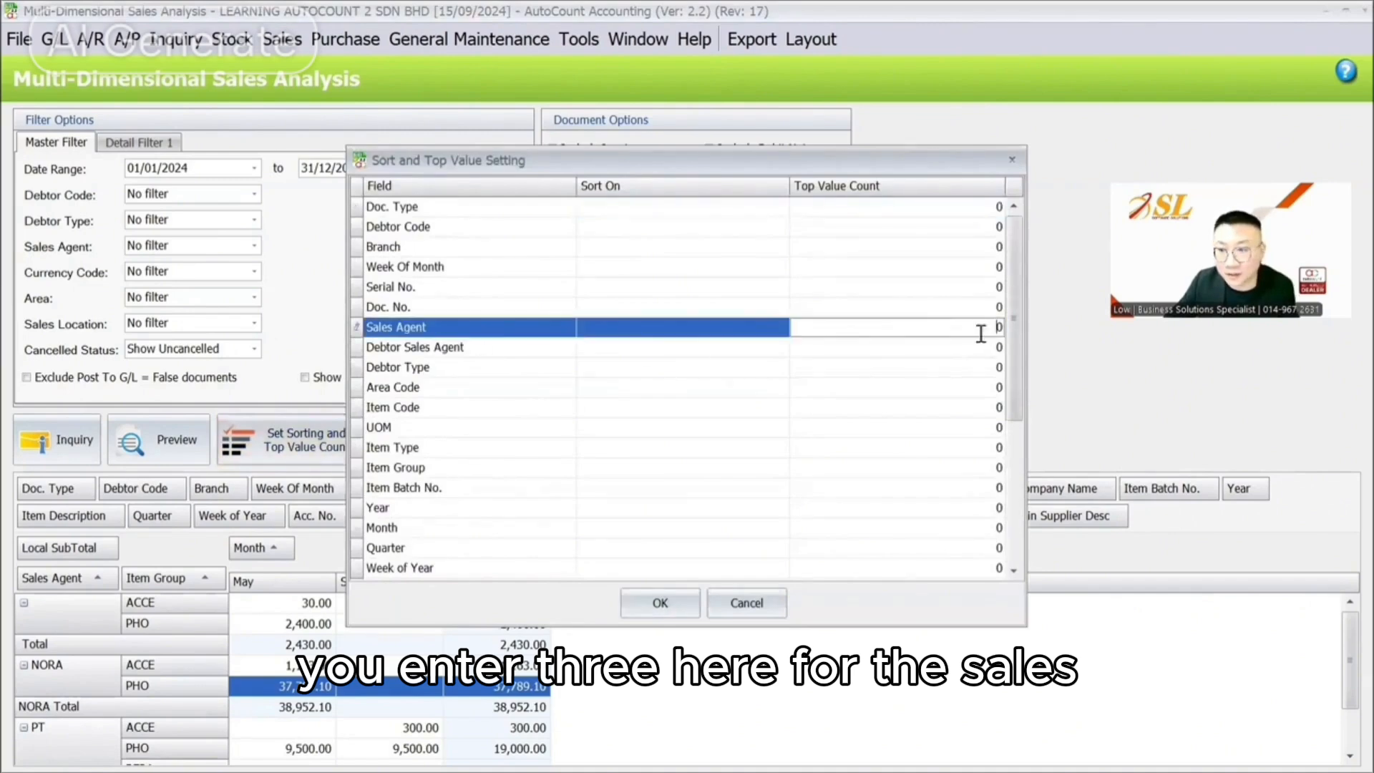
{"action": "type", "text": "3"}
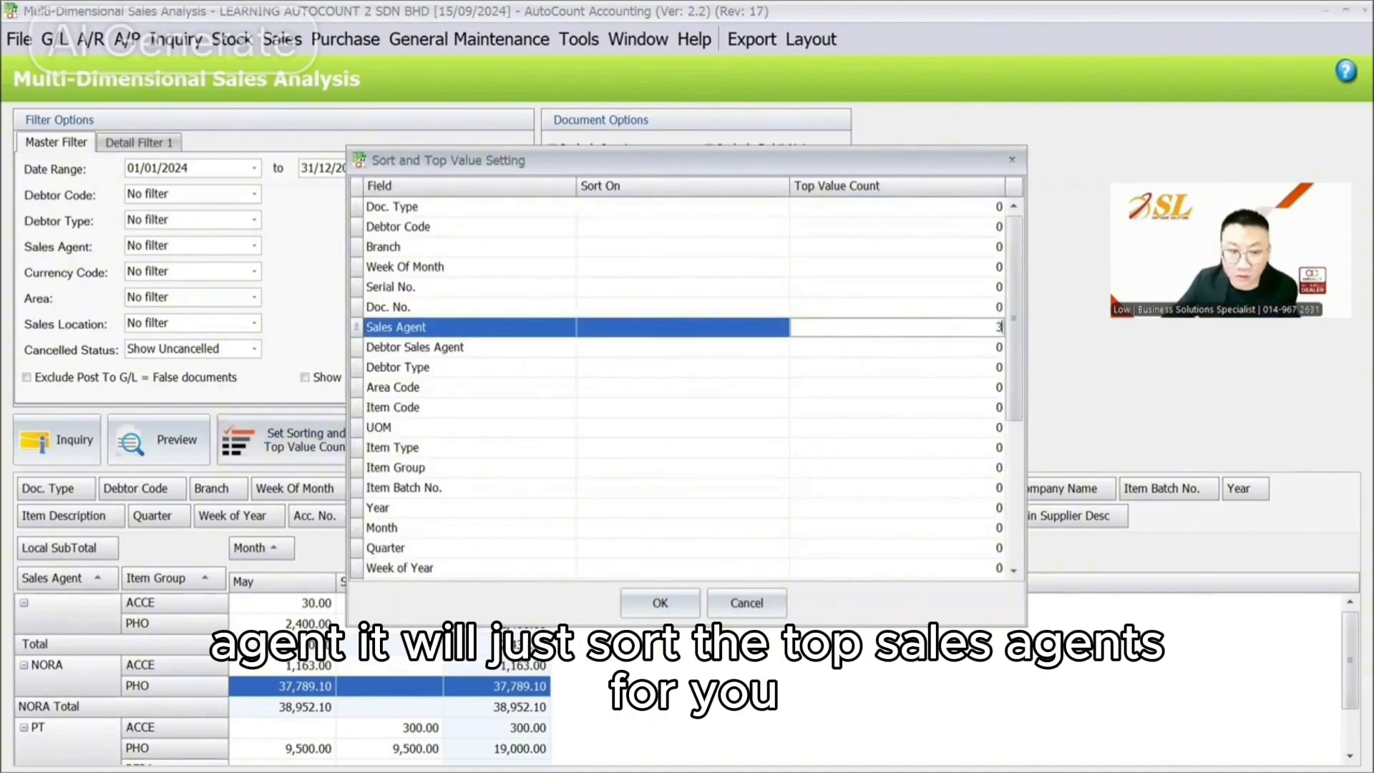
{"action": "left_click", "coordinate": [834, 407]}
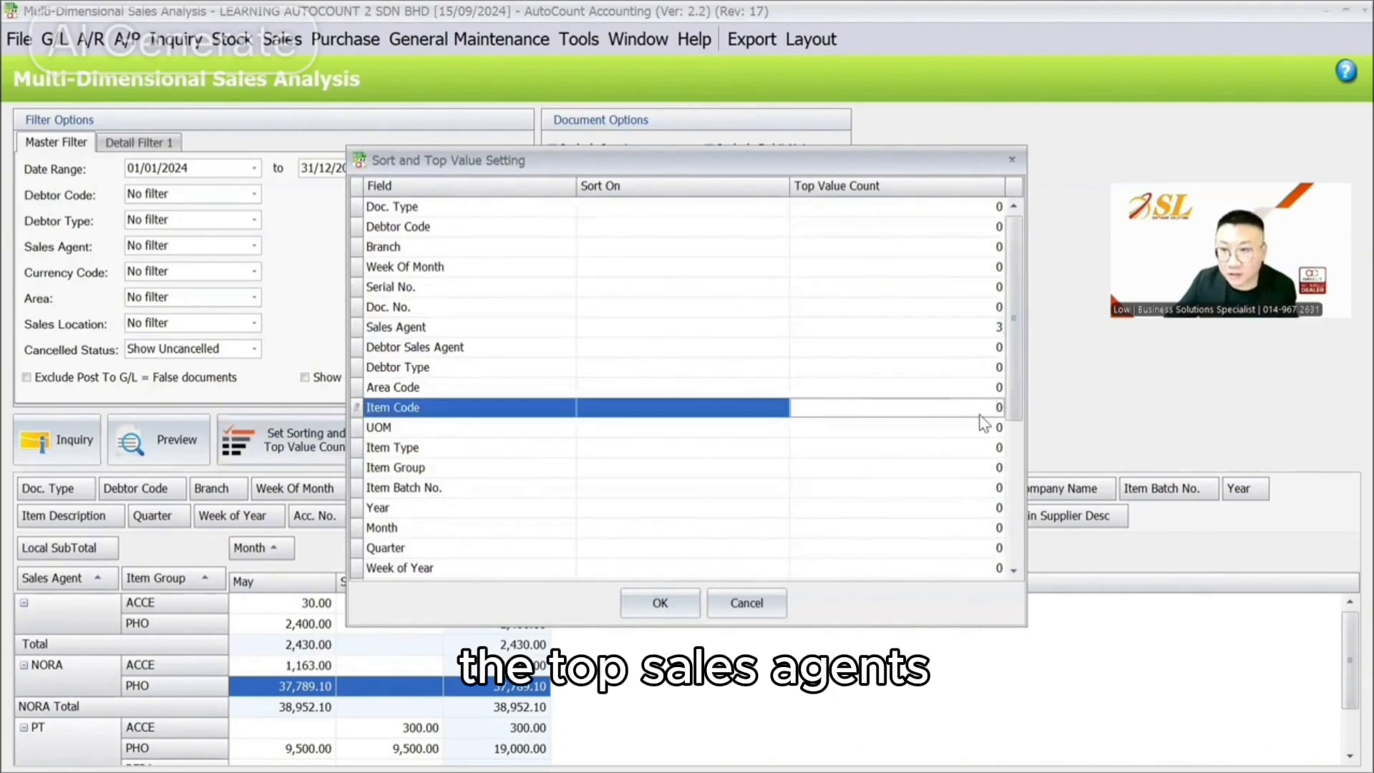
- Sort the Item Group field on Sub-Total and set its top value count to 10
{"action": "left_click_drag", "start_coordinate": [1013, 326], "coordinate": [1046, 483]}
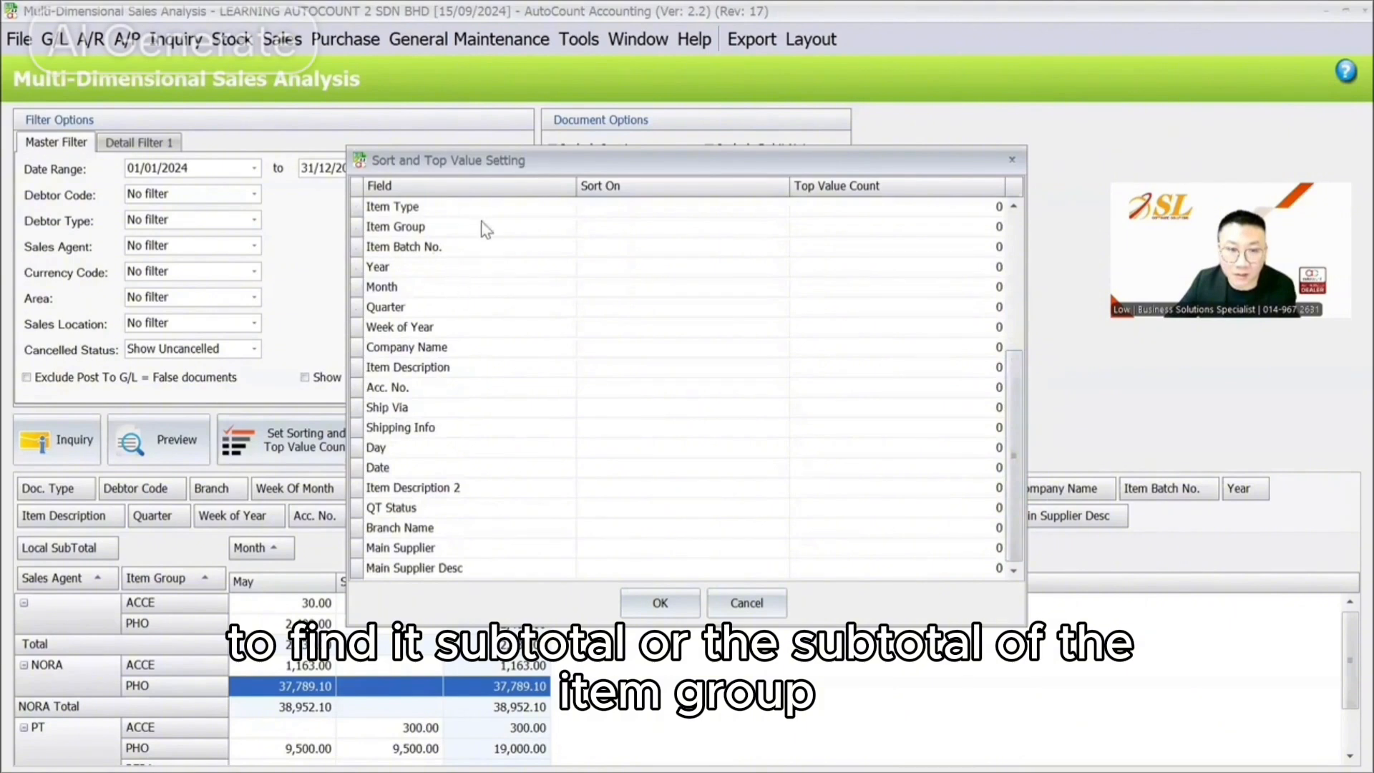
{"action": "left_click", "coordinate": [655, 233]}
{"action": "scroll", "coordinate": [671, 306], "scroll_direction": "down", "scroll_amount": 1}
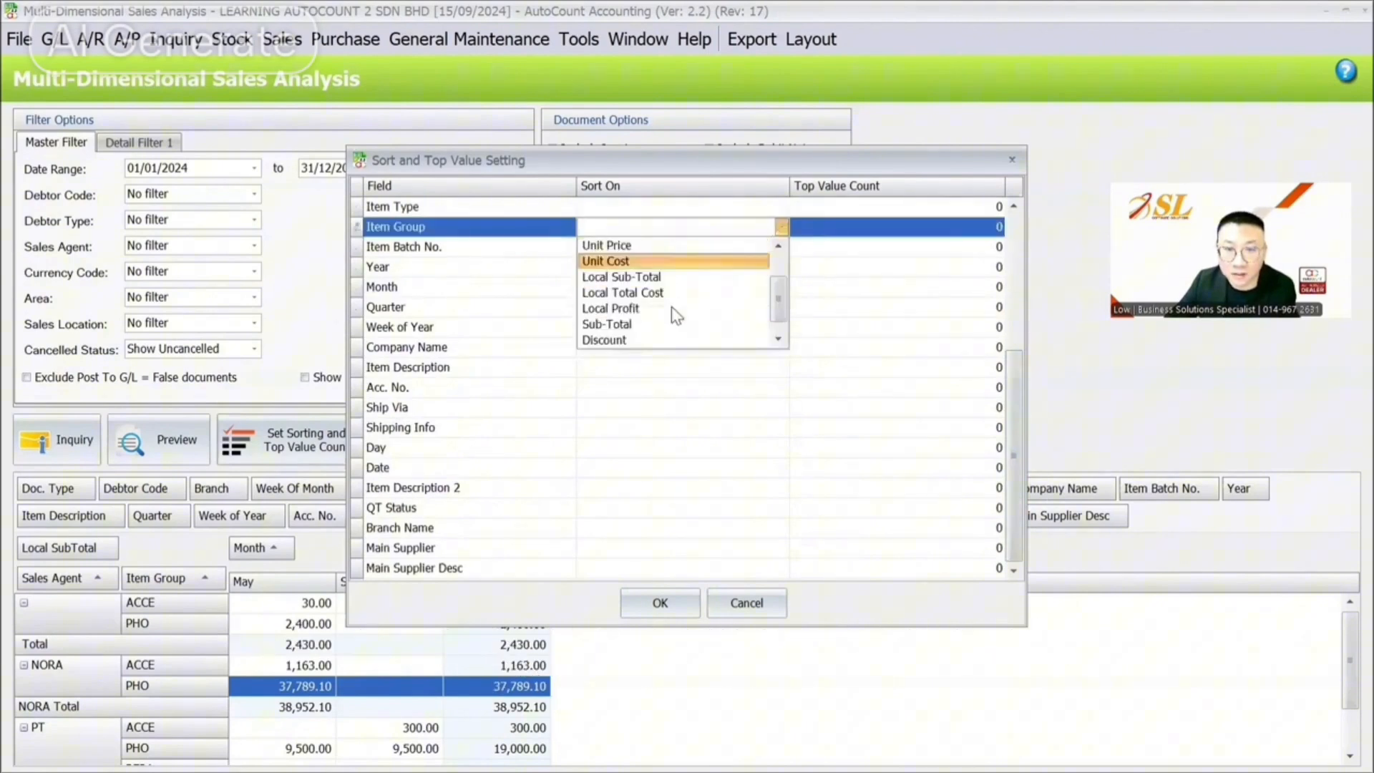
{"action": "left_click", "coordinate": [656, 327]}
{"action": "left_click", "coordinate": [900, 226]}
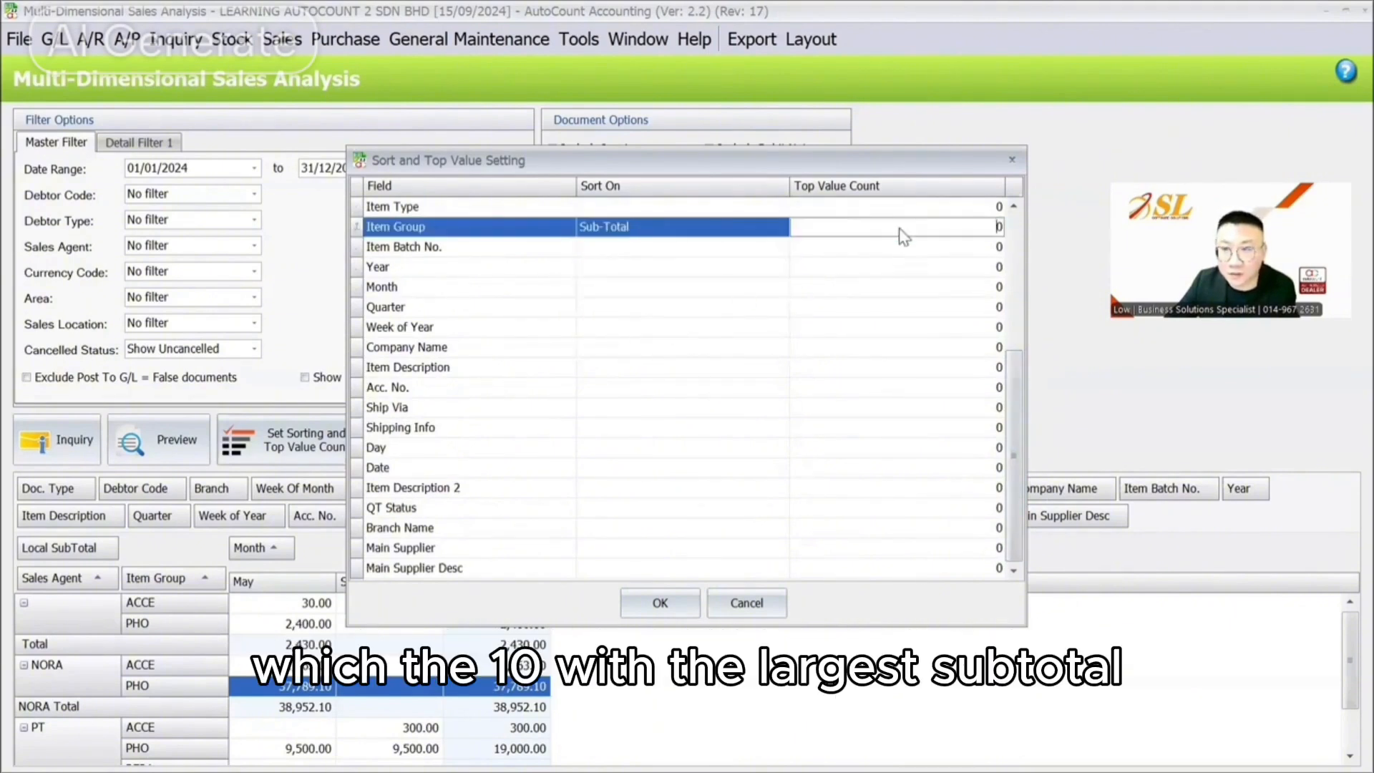
{"action": "type", "text": "10"}
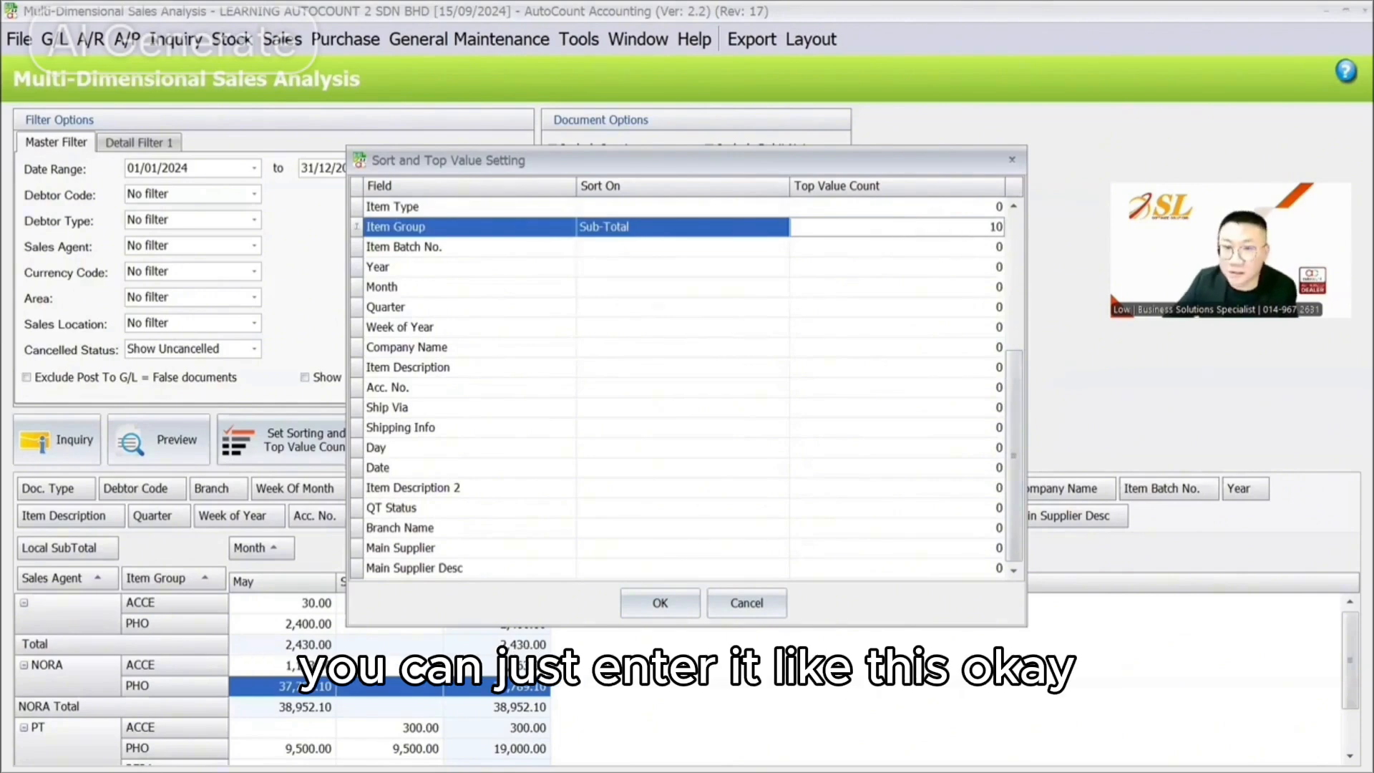
- Set the Debtor Code top value count to 10, apply the sorting settings, and look through the pivot rows
{"action": "scroll", "coordinate": [1027, 272], "scroll_direction": "up", "scroll_amount": 4}
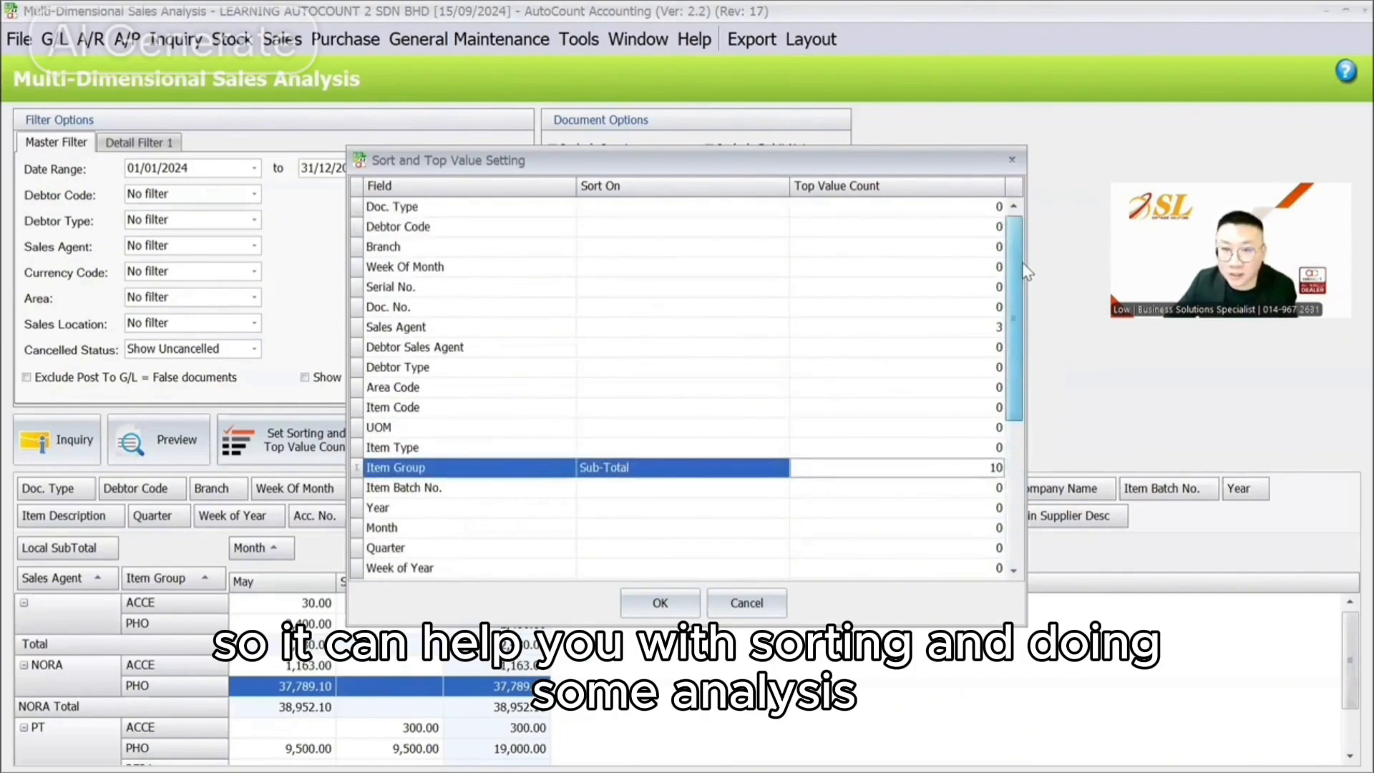
{"action": "left_click", "coordinate": [449, 223]}
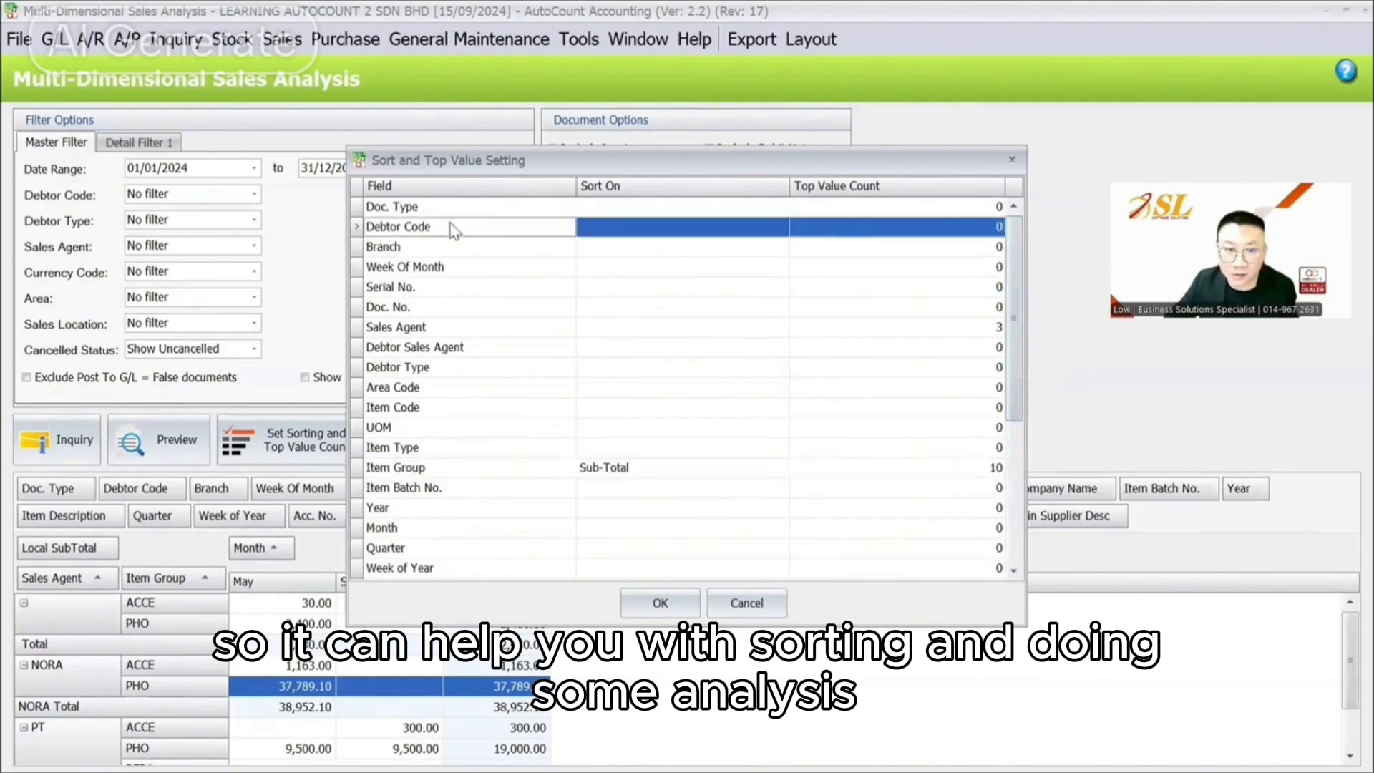
{"action": "left_click", "coordinate": [957, 227]}
{"action": "type", "text": "10"}
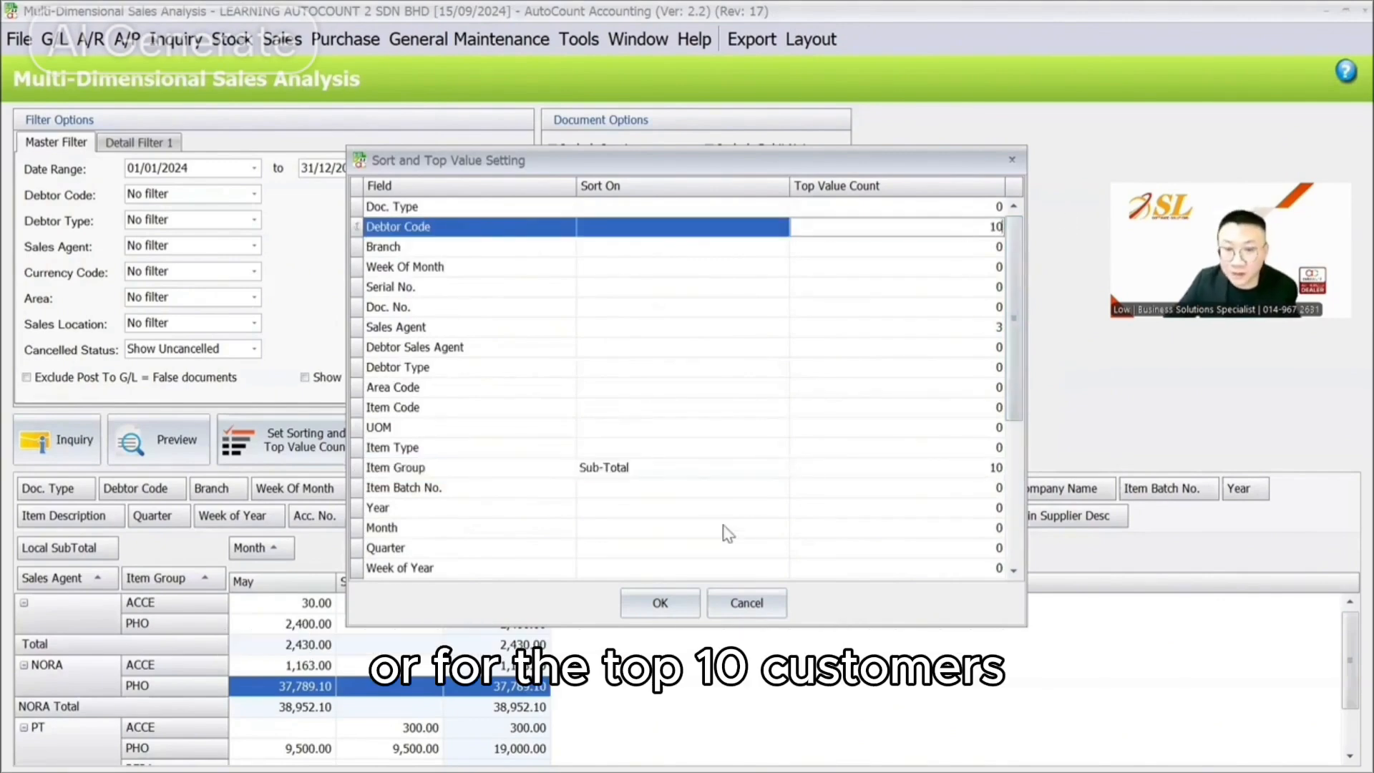
{"action": "left_click", "coordinate": [658, 603]}
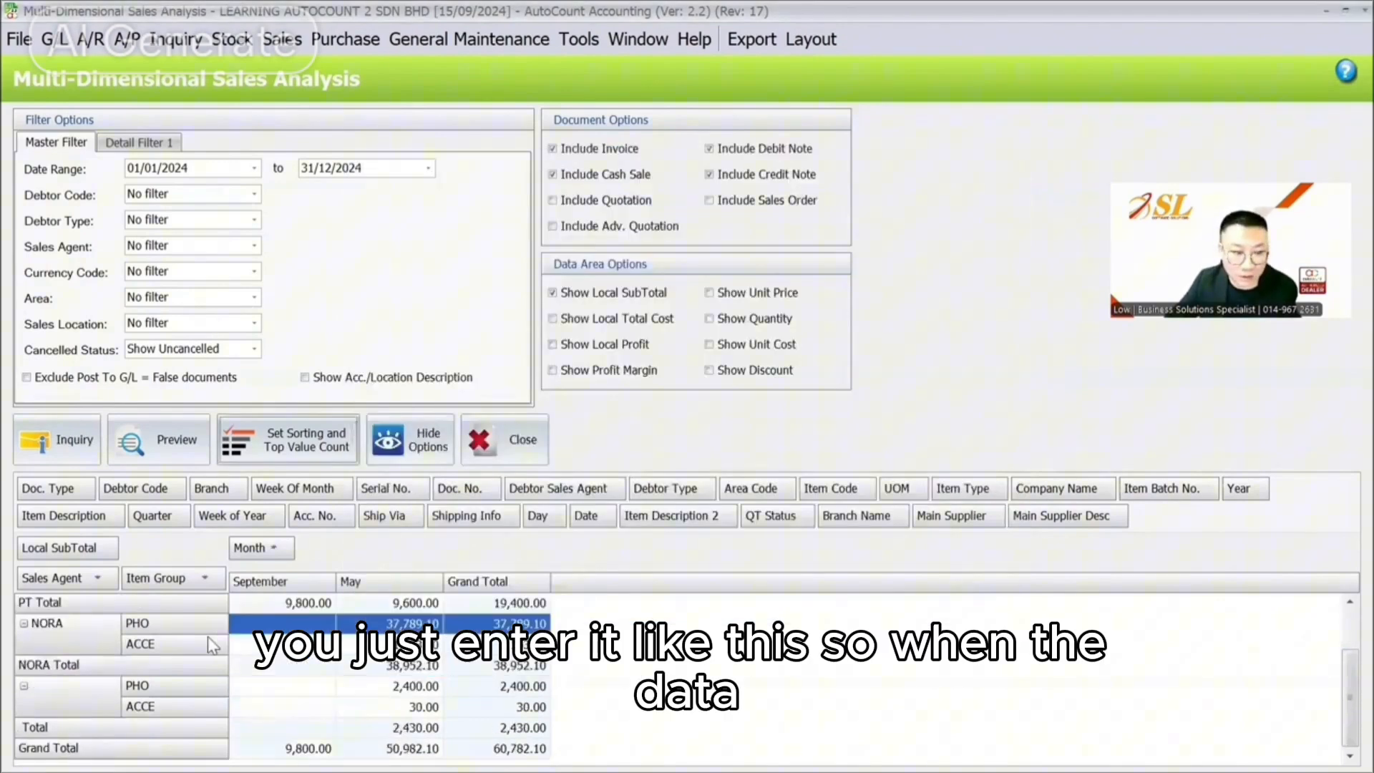
{"action": "scroll", "coordinate": [419, 648], "scroll_direction": "up", "scroll_amount": 1}
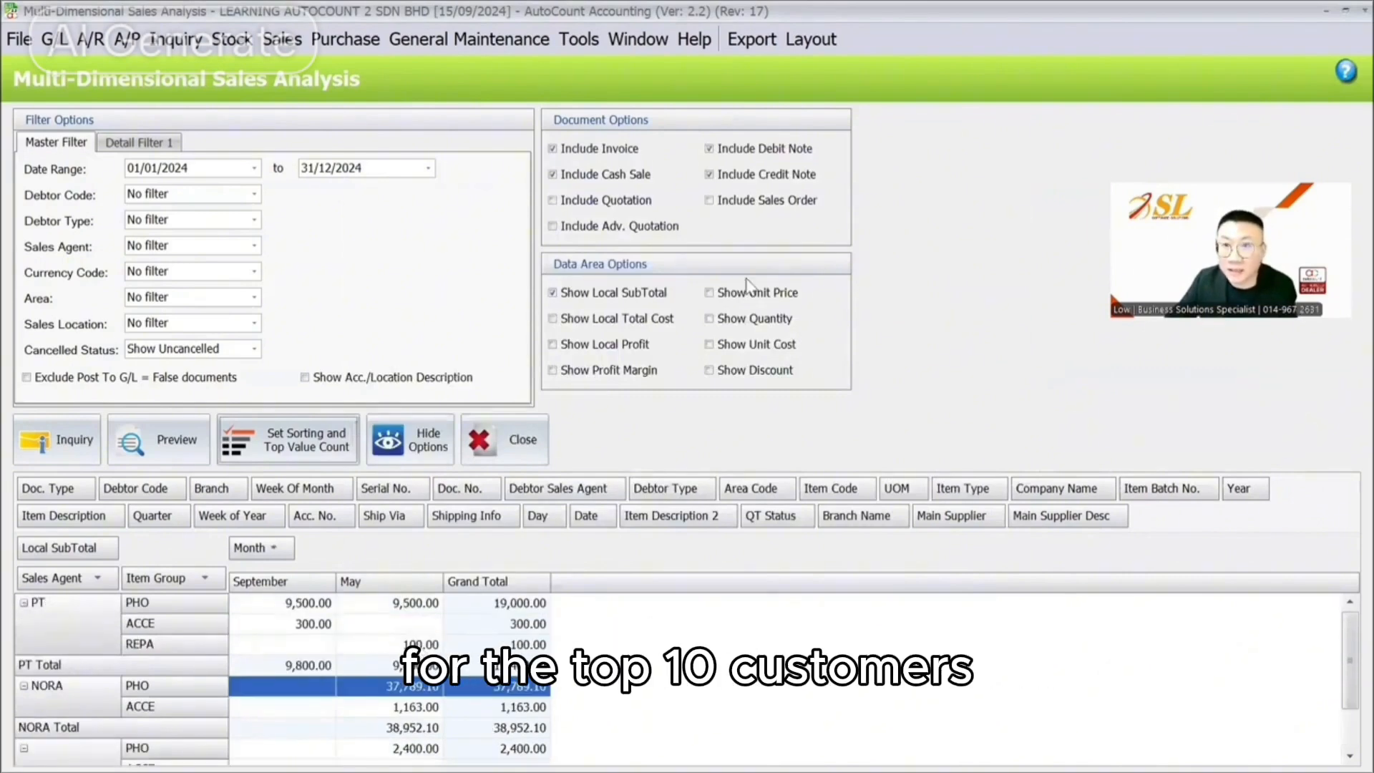
{"action": "left_click", "coordinate": [811, 39]}
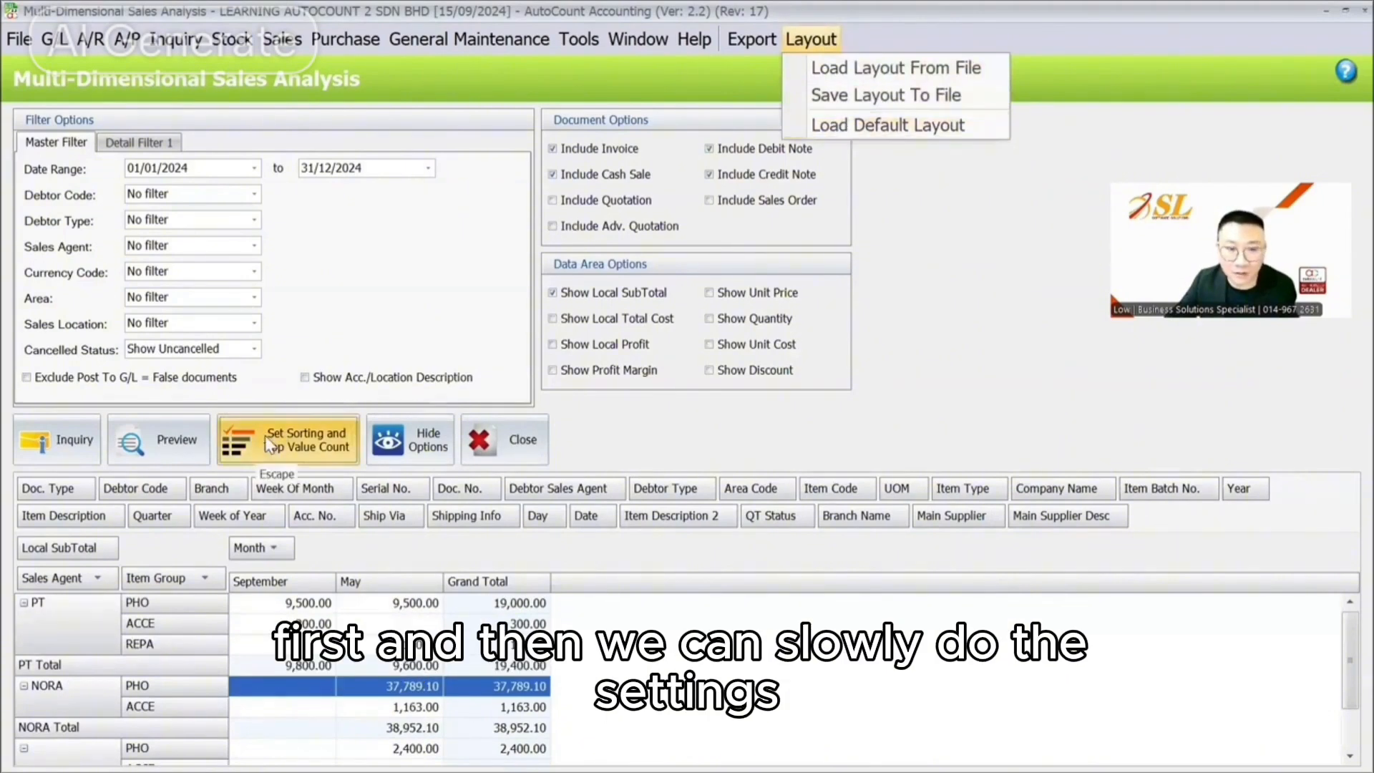
{"action": "left_click", "coordinate": [732, 459]}
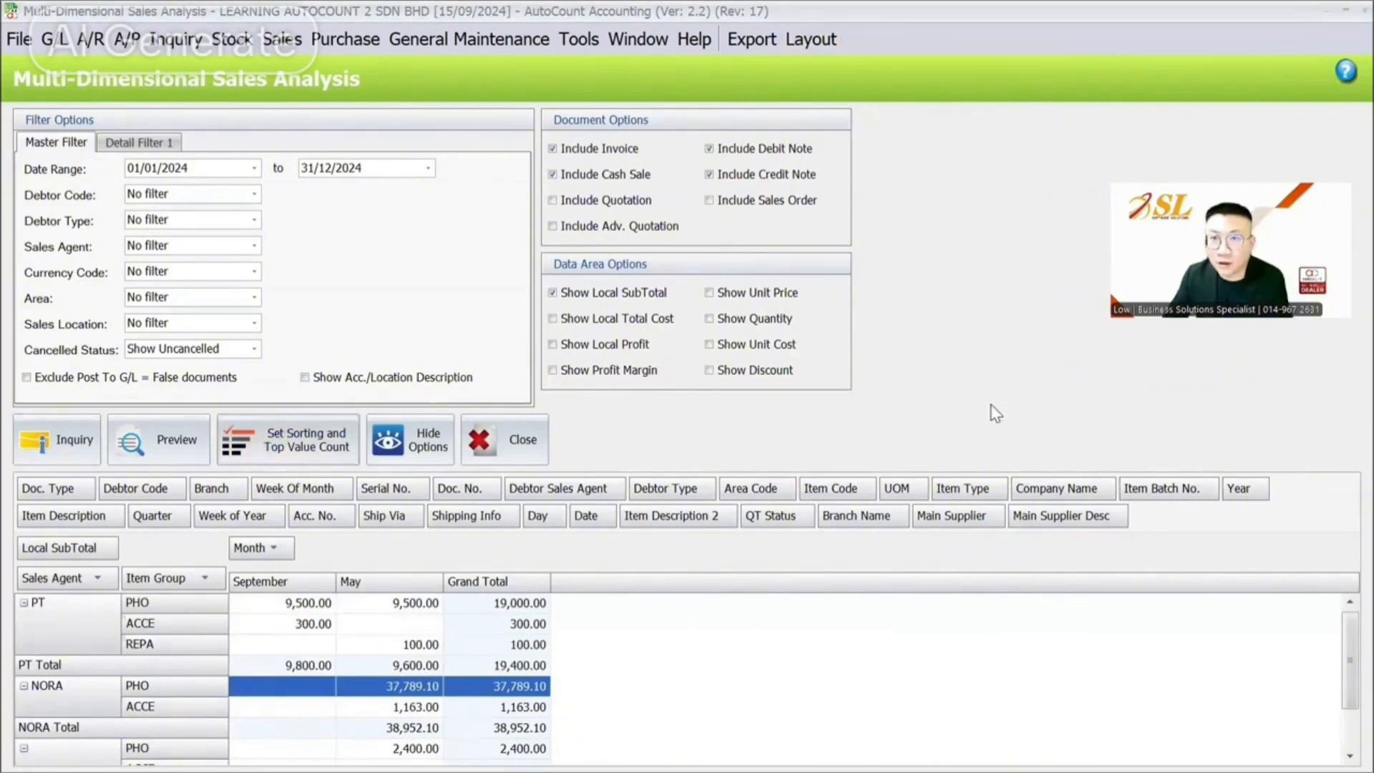
{"action": "left_click", "coordinate": [809, 41]}
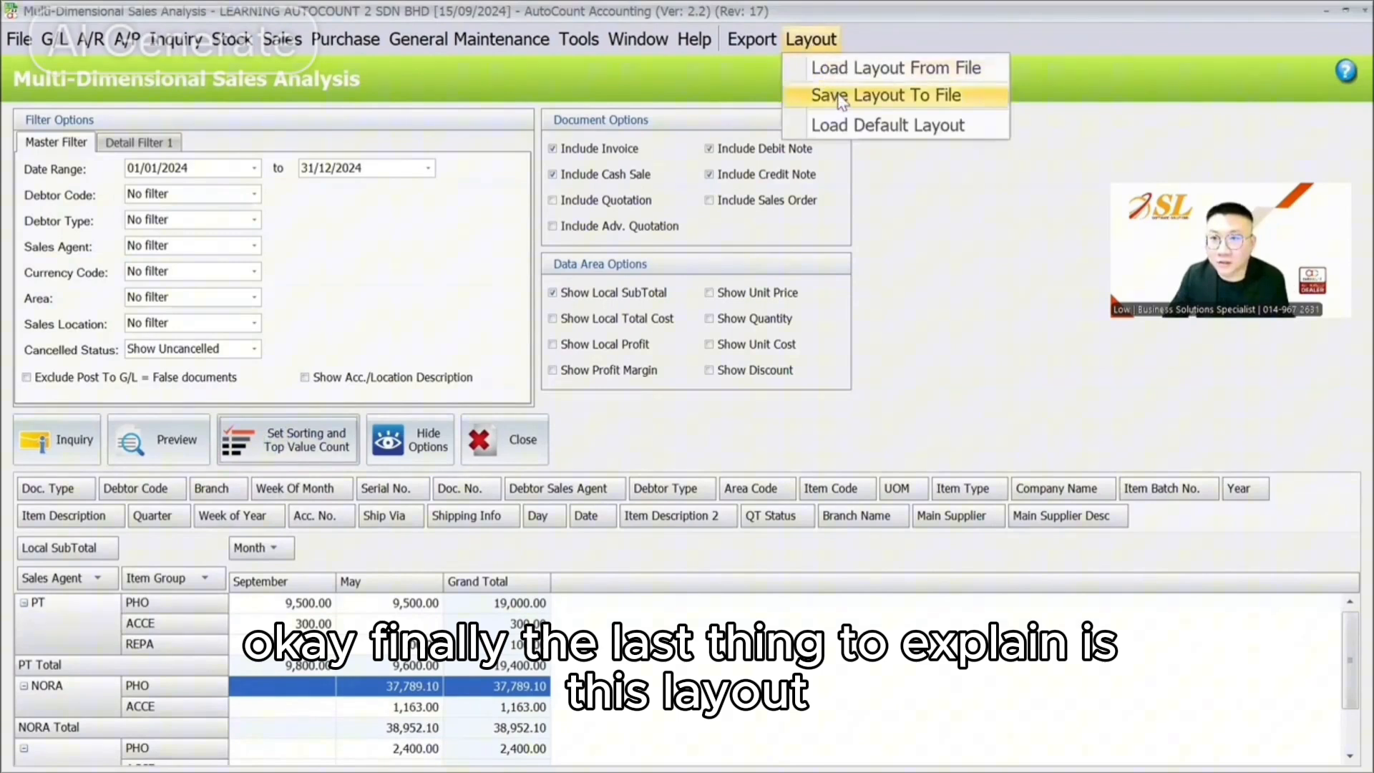
{"action": "left_click", "coordinate": [871, 426]}
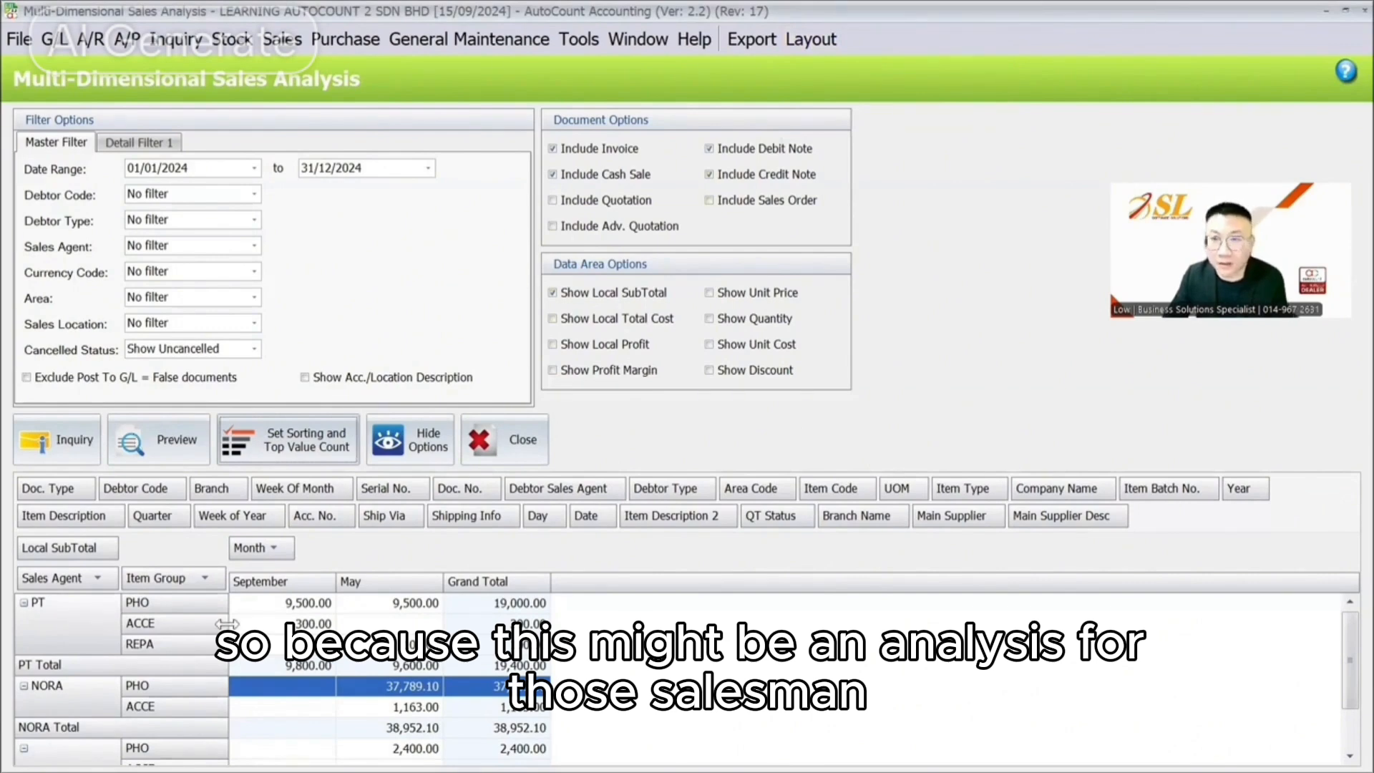
- Save the current analysis layout to a file named Sales Agent By Group on the Desktop
{"action": "left_click", "coordinate": [810, 39]}
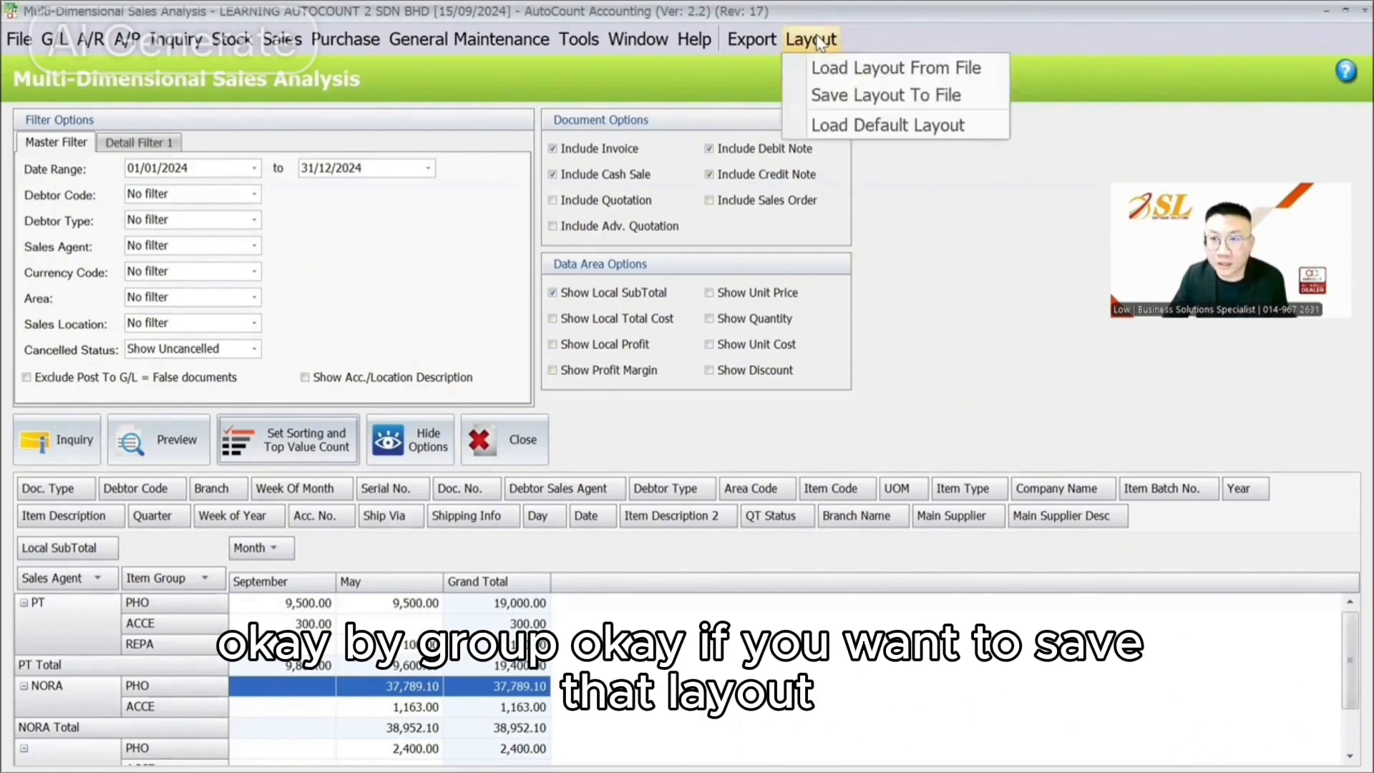
{"action": "left_click", "coordinate": [827, 96]}
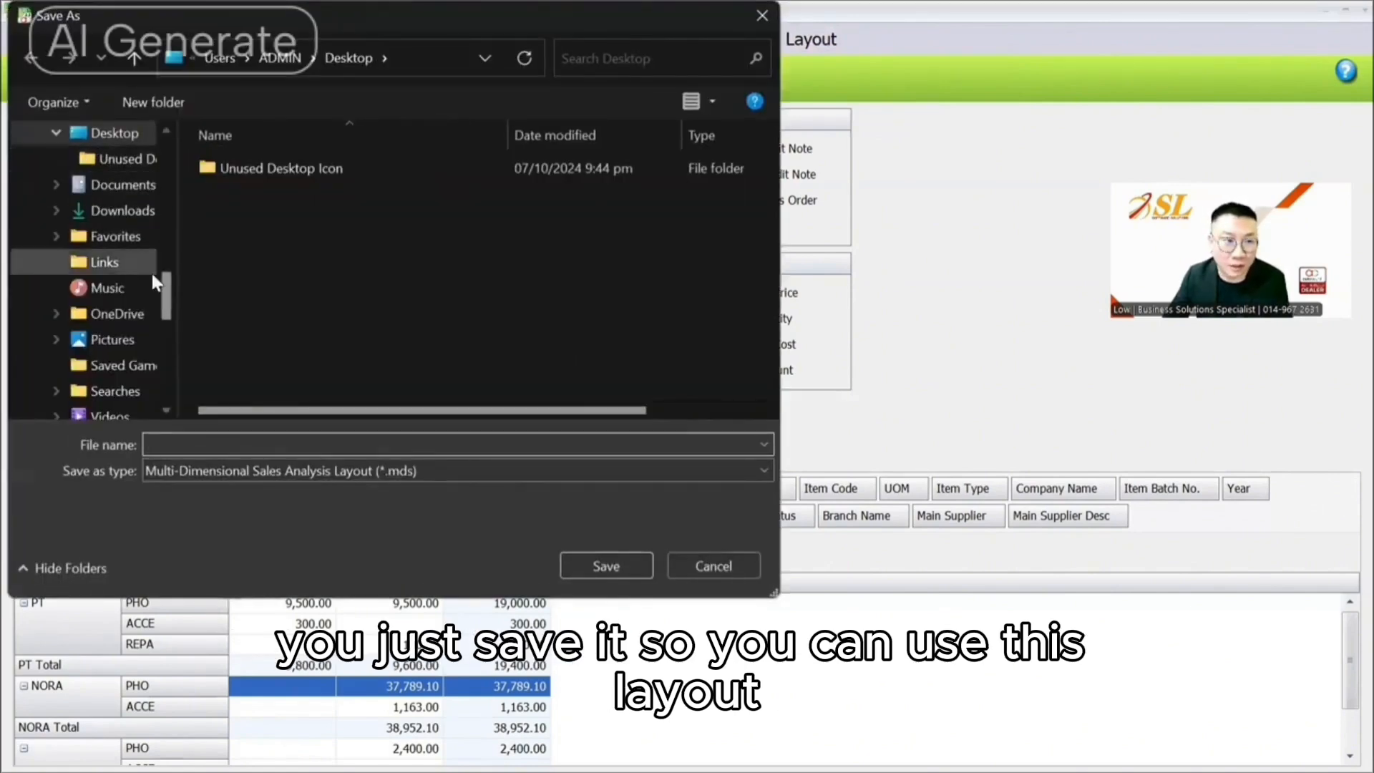
{"action": "left_click_drag", "start_coordinate": [165, 277], "coordinate": [174, 139]}
{"action": "left_click_drag", "start_coordinate": [356, 423], "coordinate": [356, 461]}
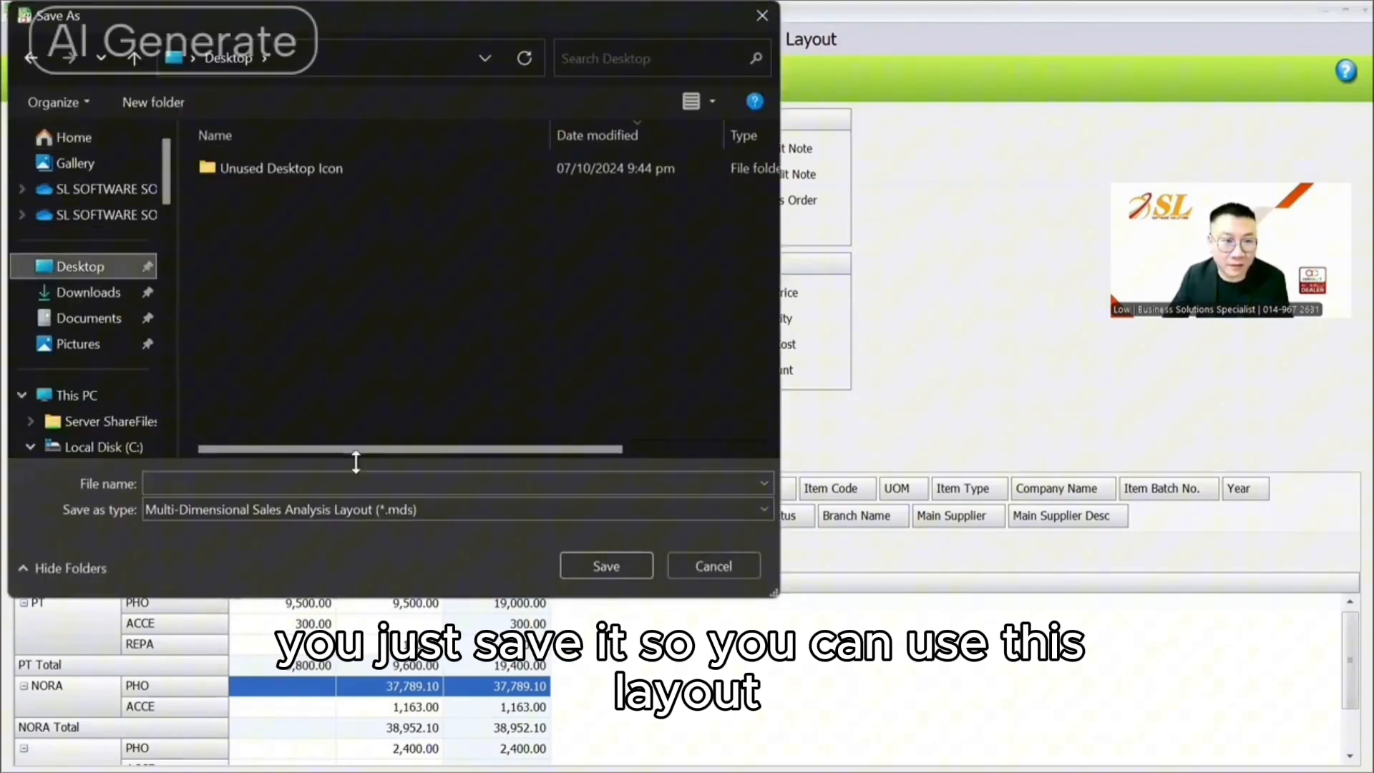
{"action": "left_click", "coordinate": [342, 483]}
{"action": "type", "text": "Sa"}
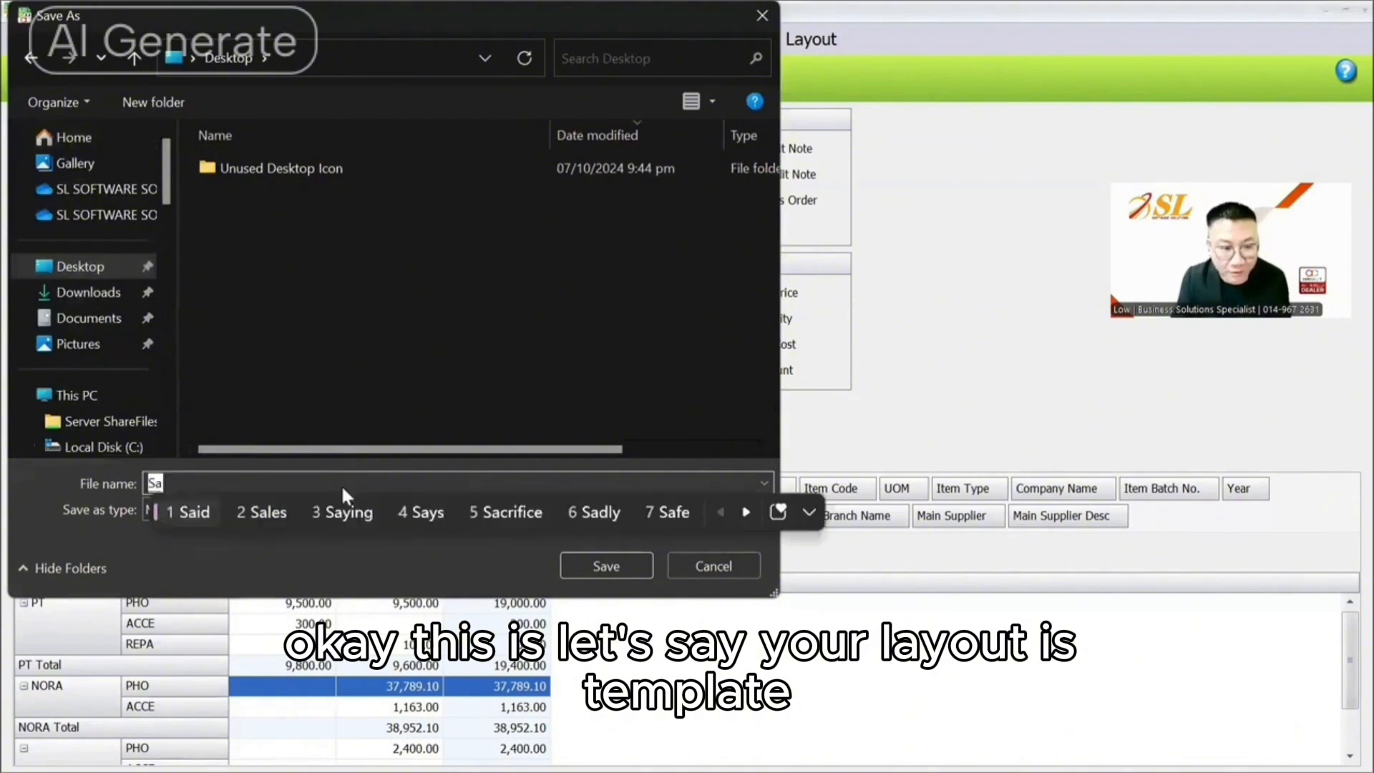
{"action": "type", "text": "les Agent"}
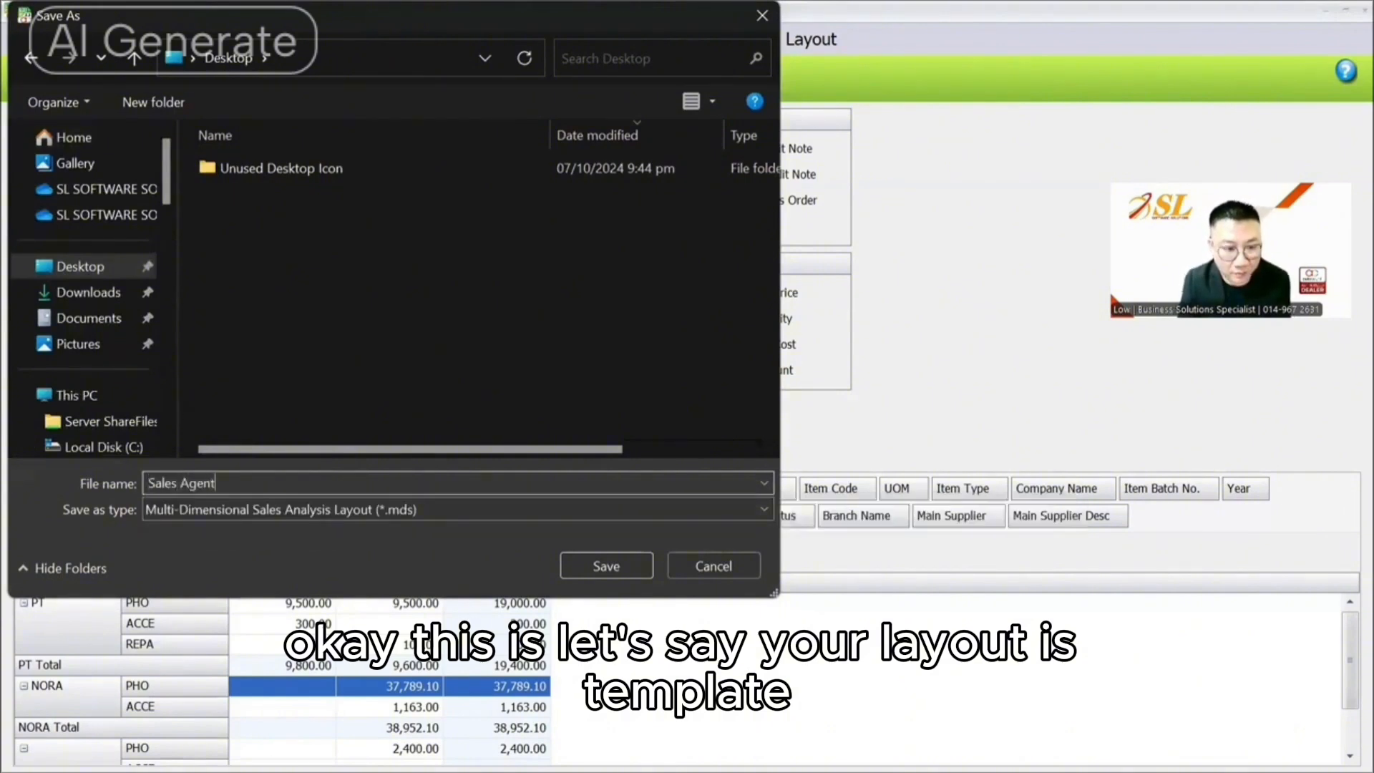
{"action": "type", "text": " By Gr"}
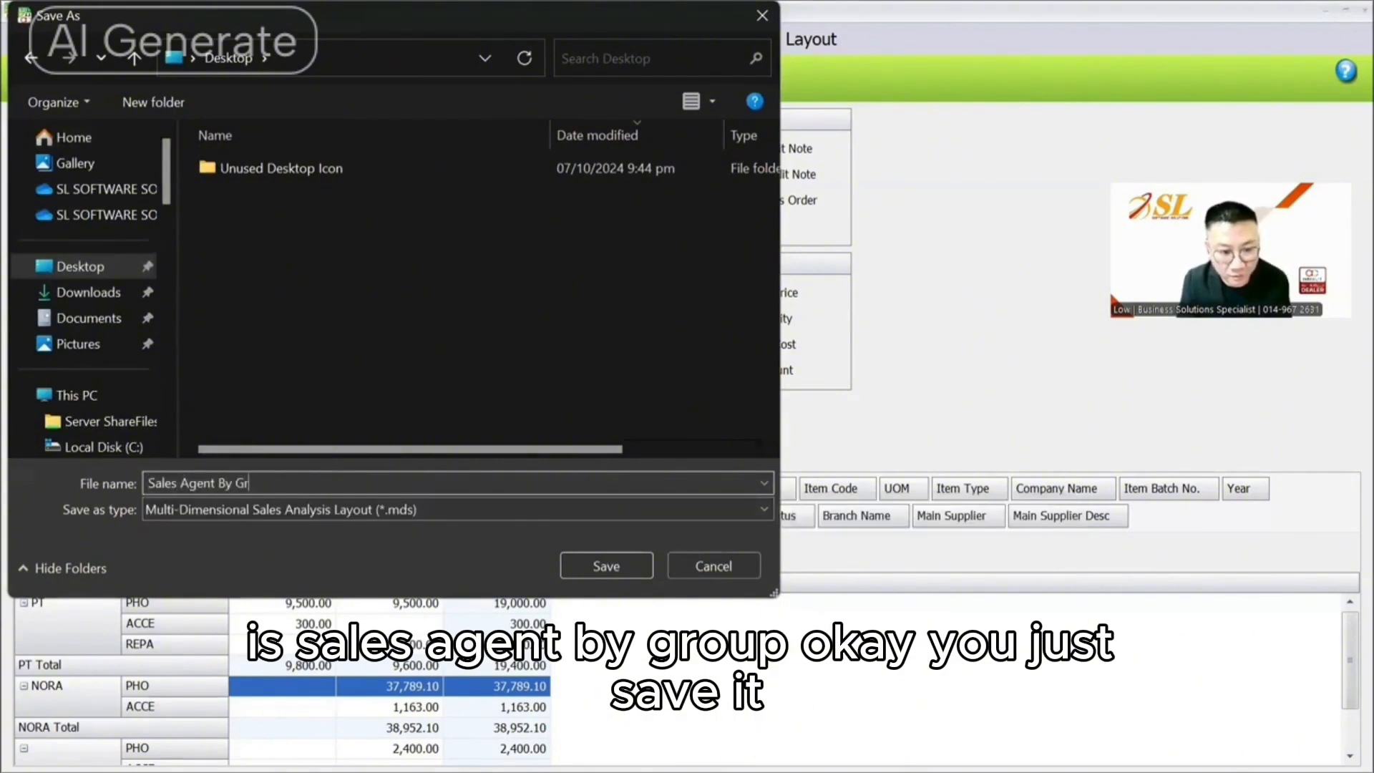
{"action": "type", "text": "oup"}
{"action": "key", "text": "Return"}
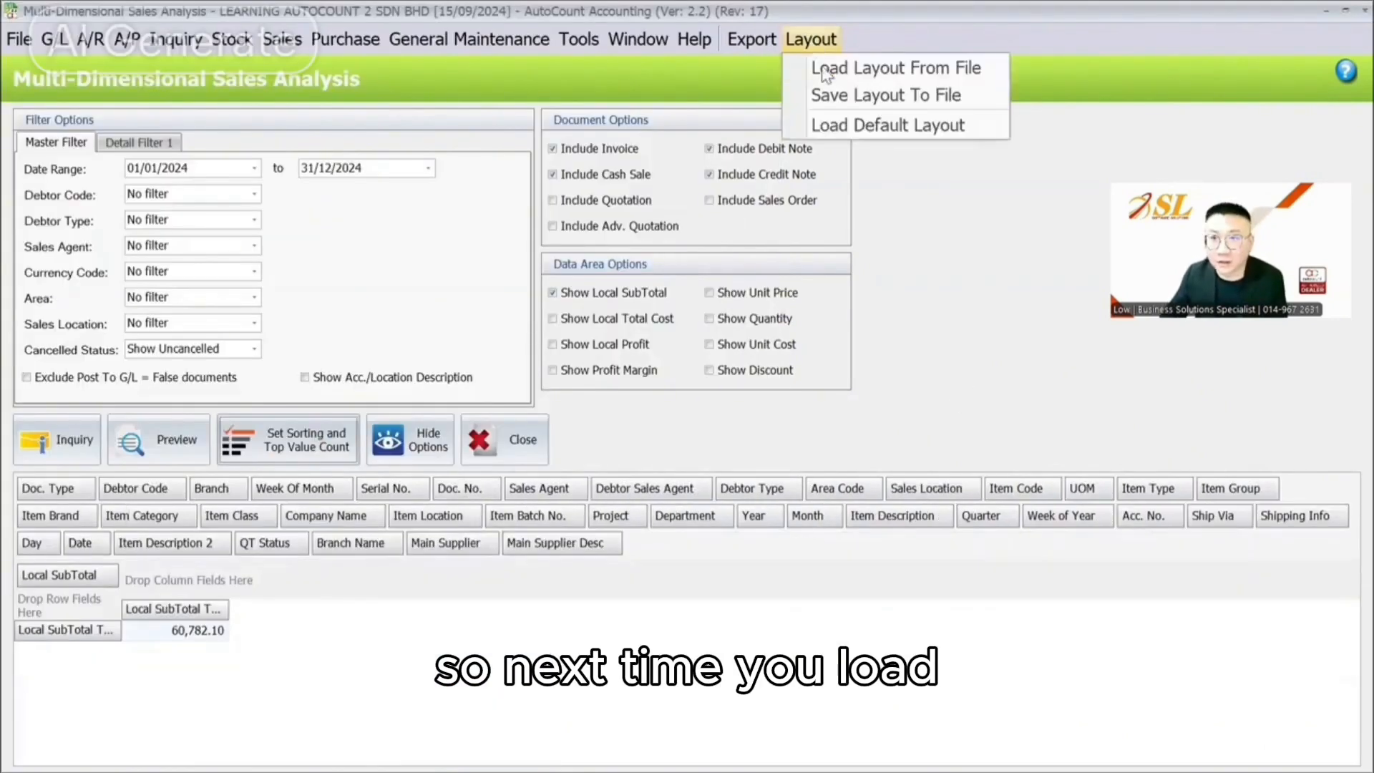
- Load the saved layout file Sales Agent By Group.mds from the Desktop into the analysis
{"action": "left_click", "coordinate": [826, 70]}
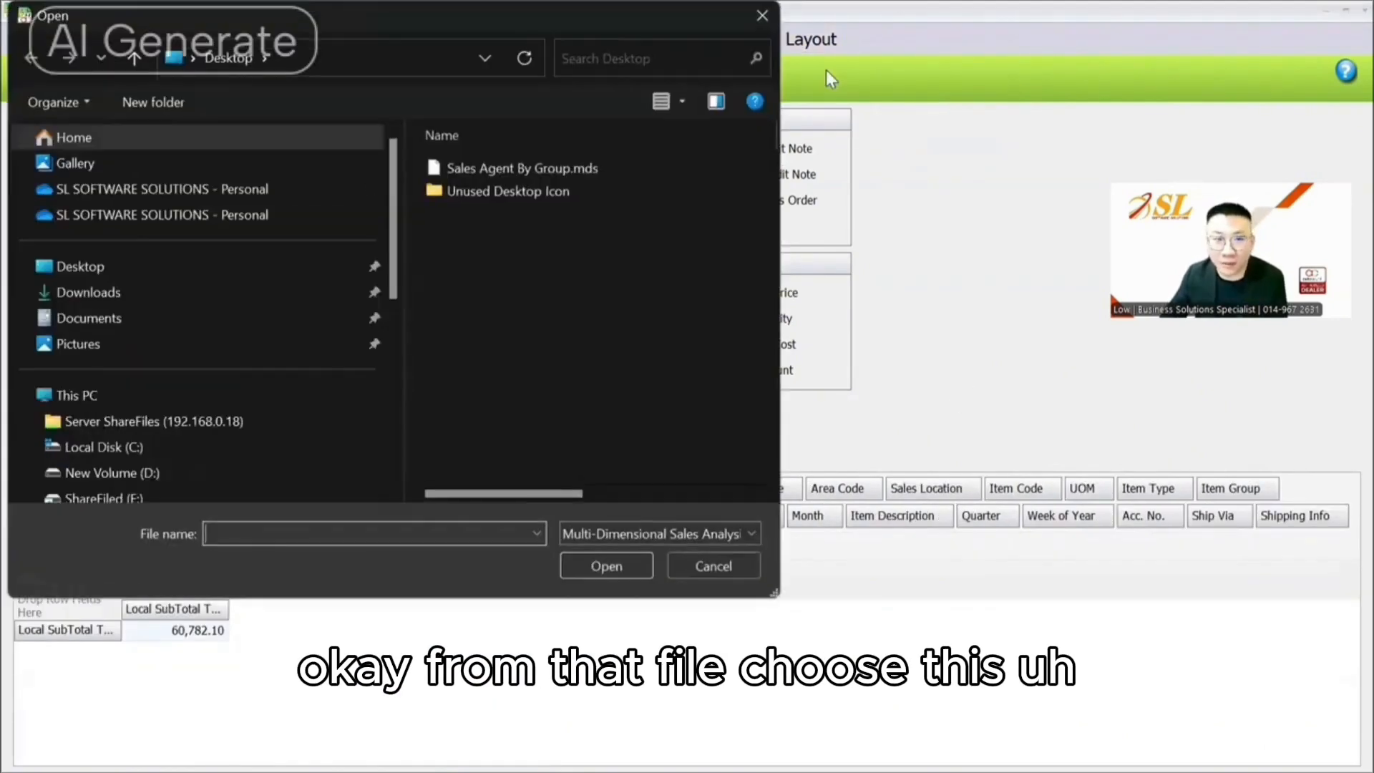
{"action": "double_click", "coordinate": [616, 171]}
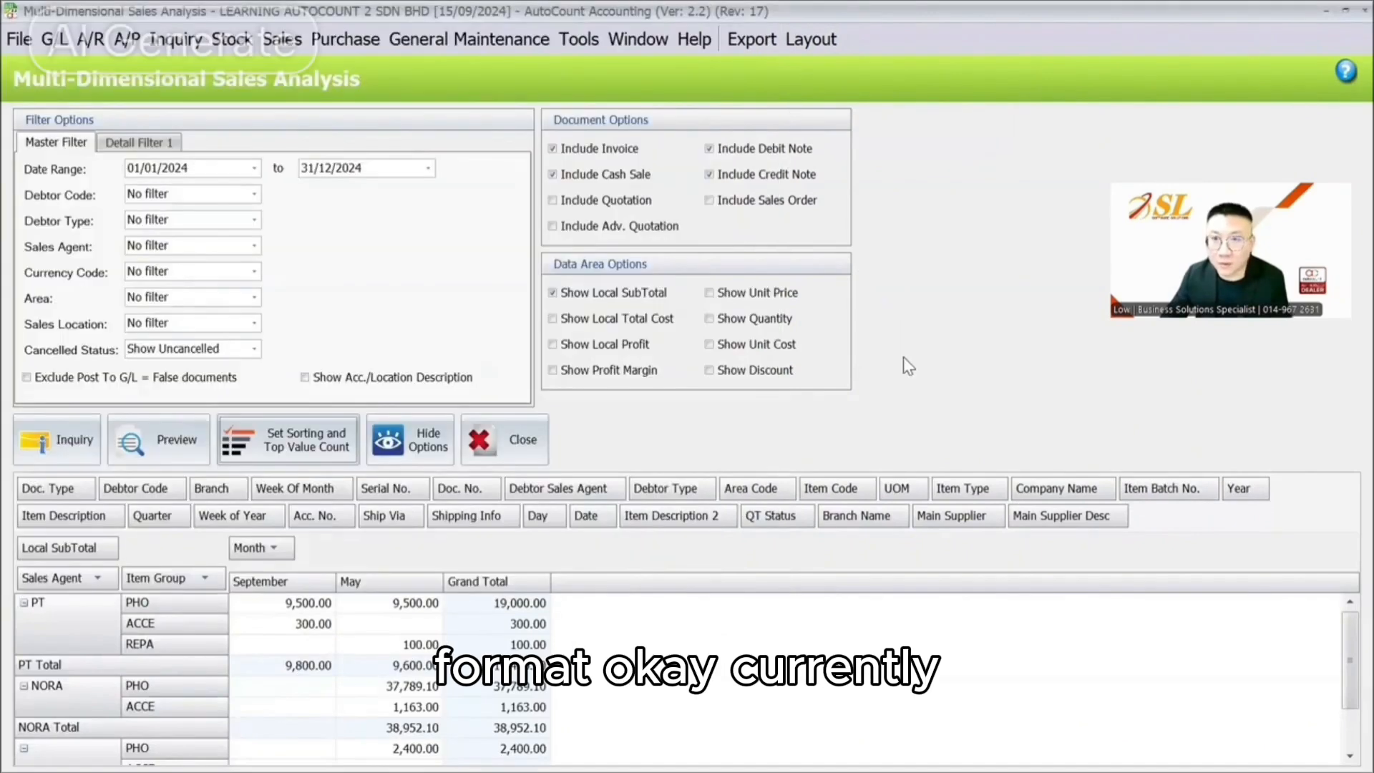
{"action": "left_click", "coordinate": [811, 39]}
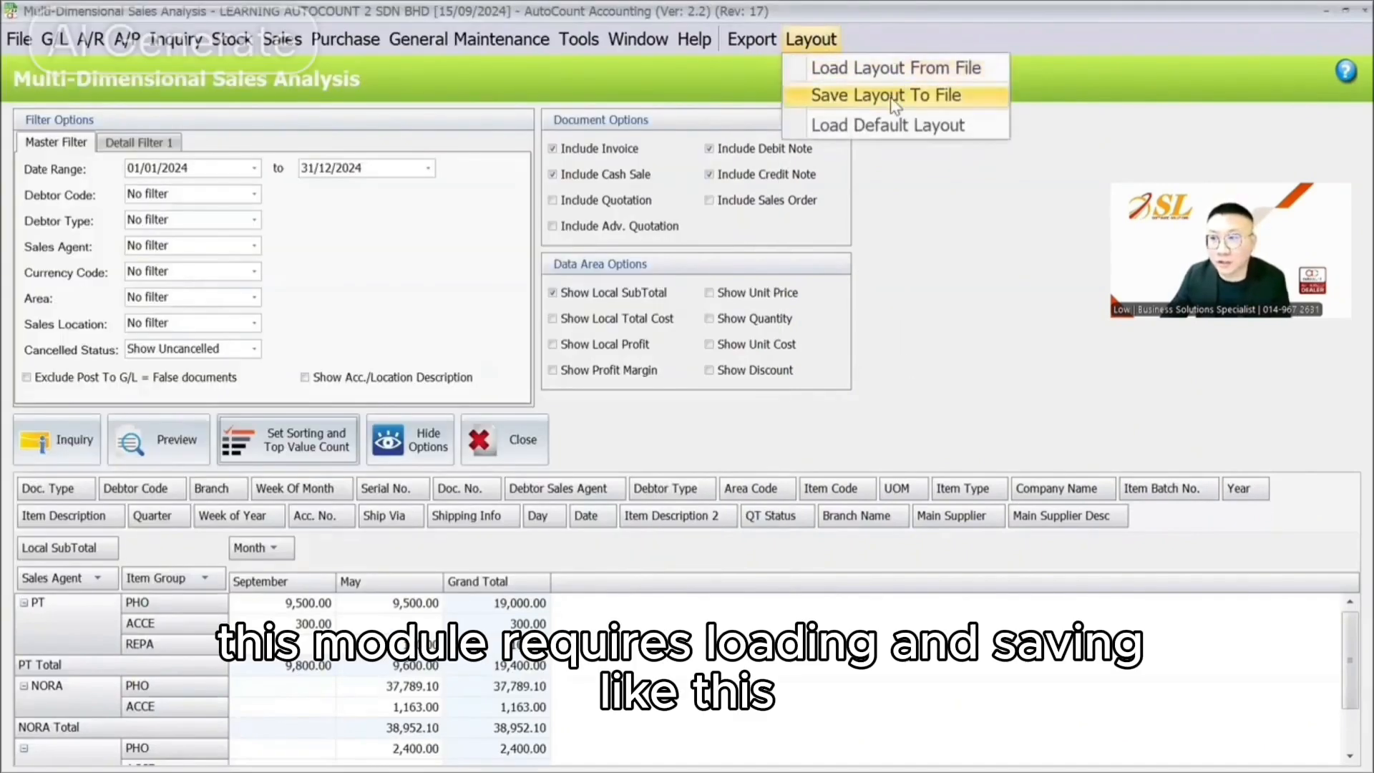
{"action": "left_click", "coordinate": [912, 288]}
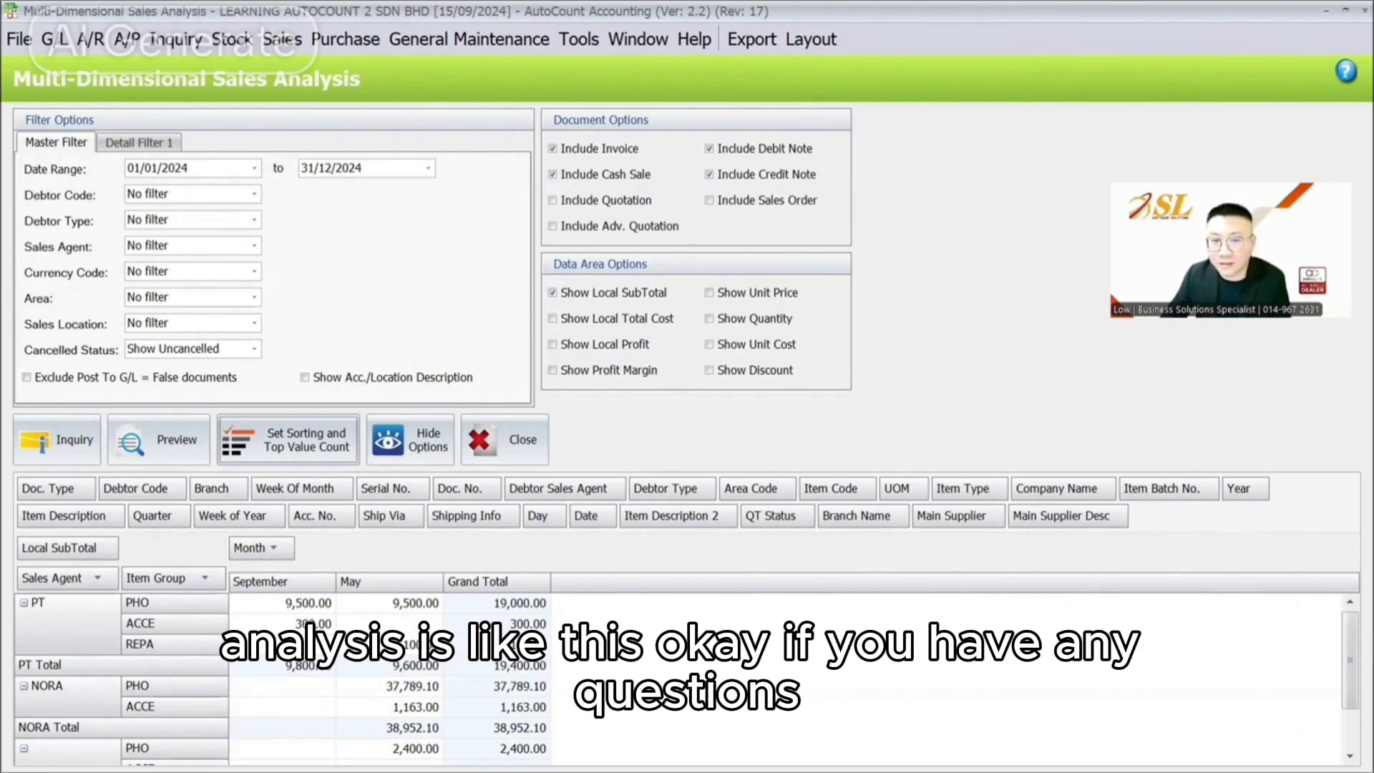
{"action": "key", "text": "alt+Tab"}
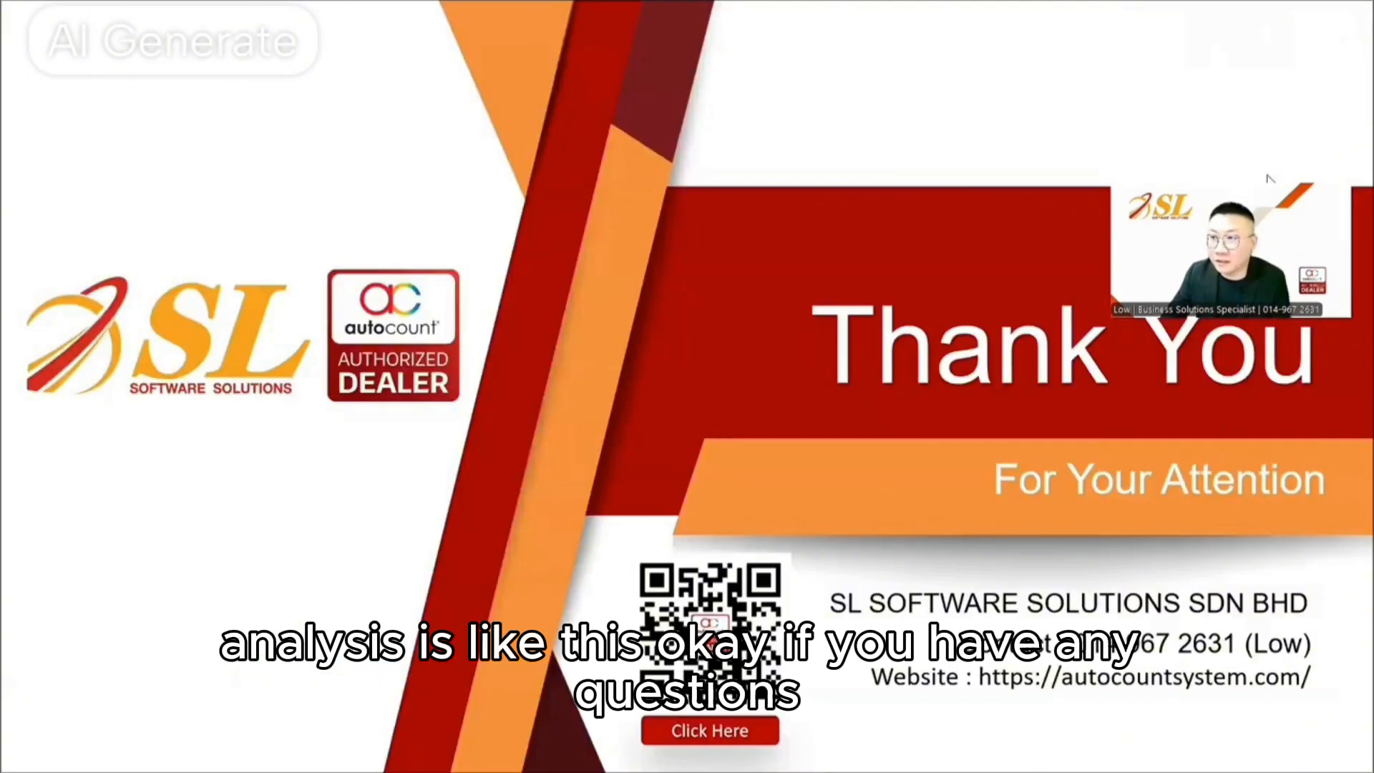